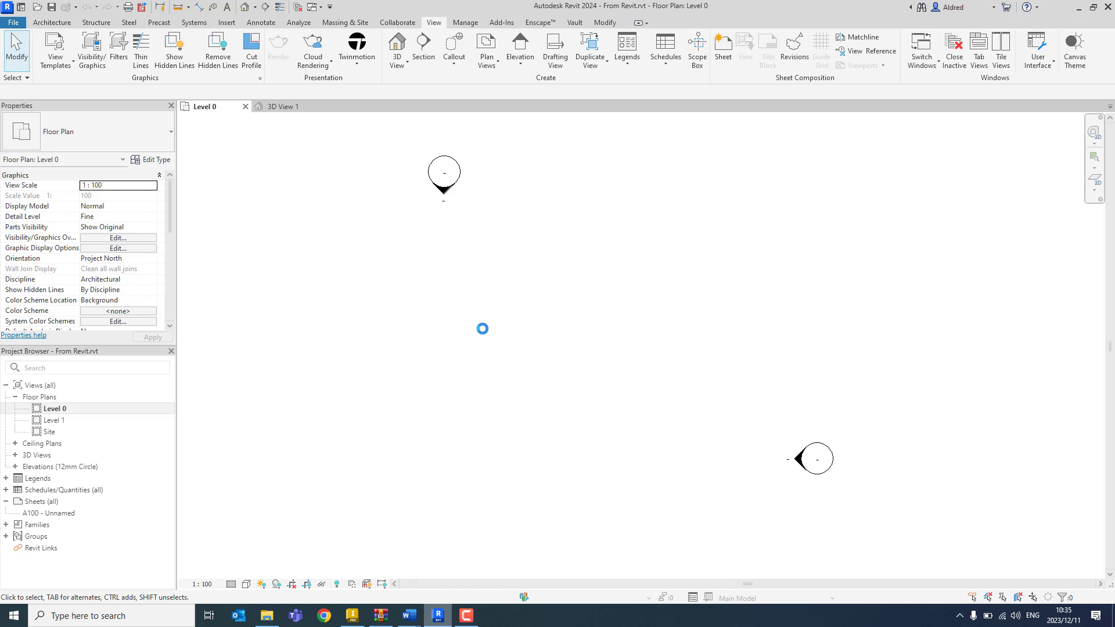
Pan the empty Level 0 floor plan across the canvas
middle_click_drag(426, 368, 493, 316)
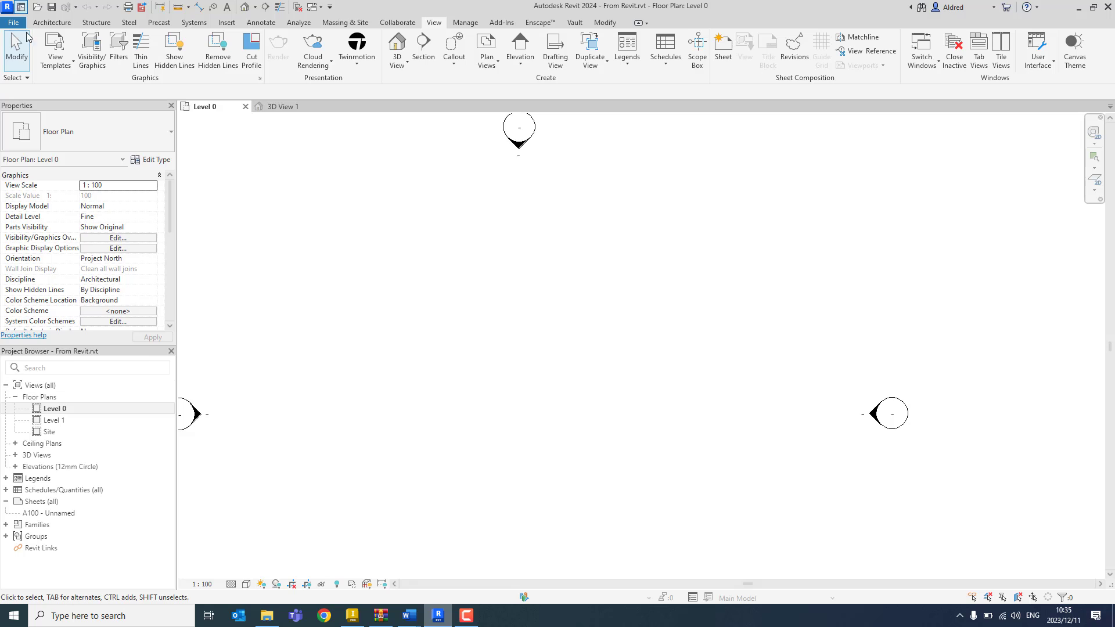
Draw a U of connected walls on Level 0: 6000 mm top, vertical right, 2300 mm bottom
left_click(53, 22)
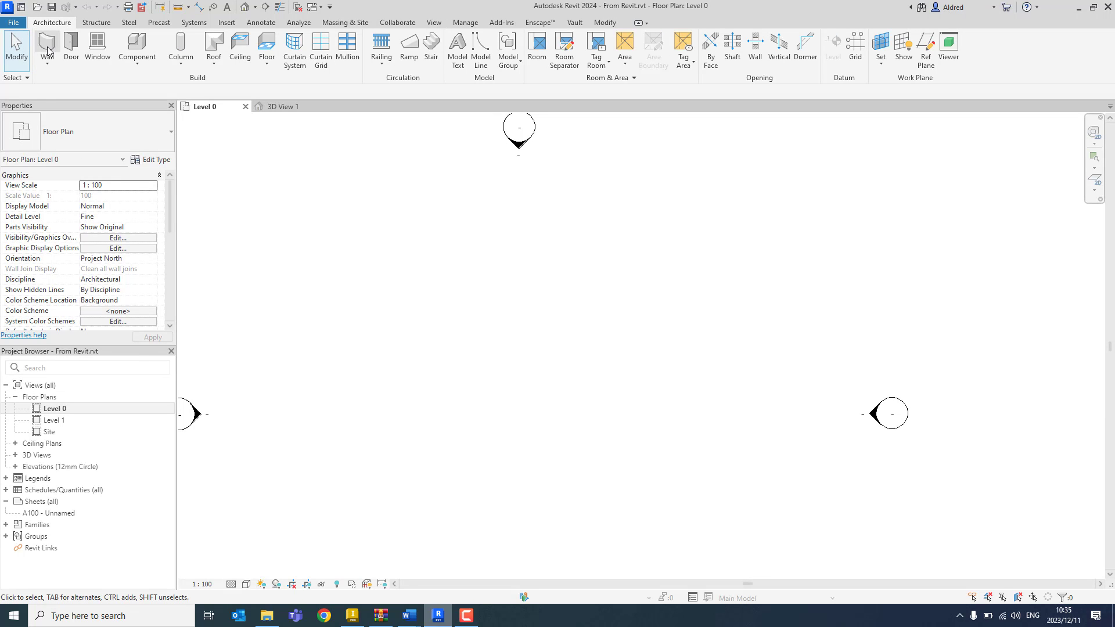
key("w")
key("a")
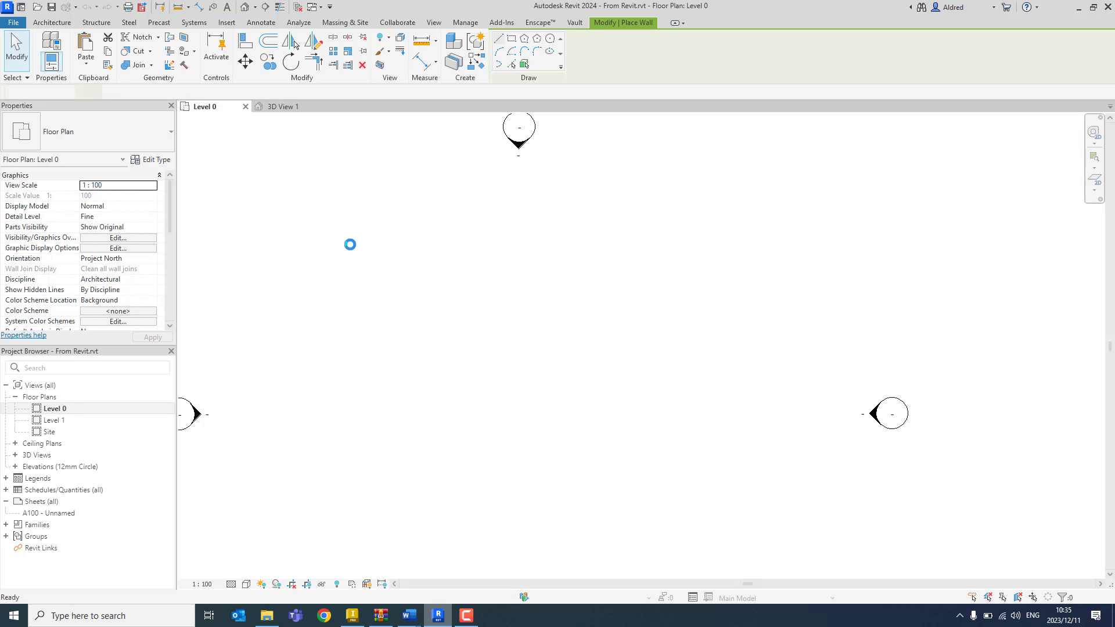
left_click(349, 245)
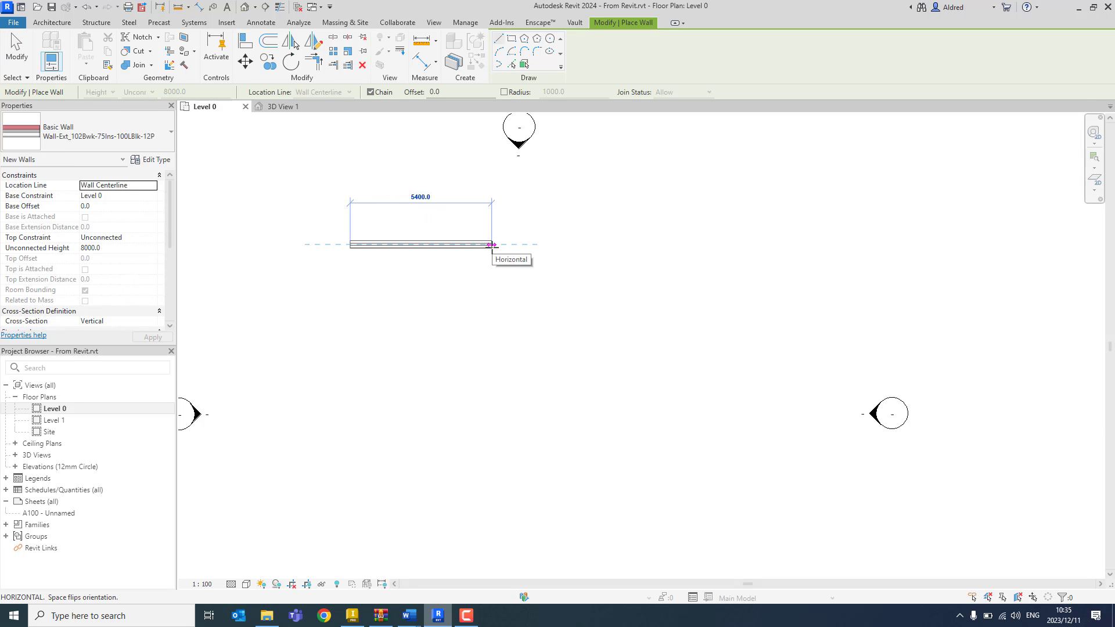
left_click(507, 244)
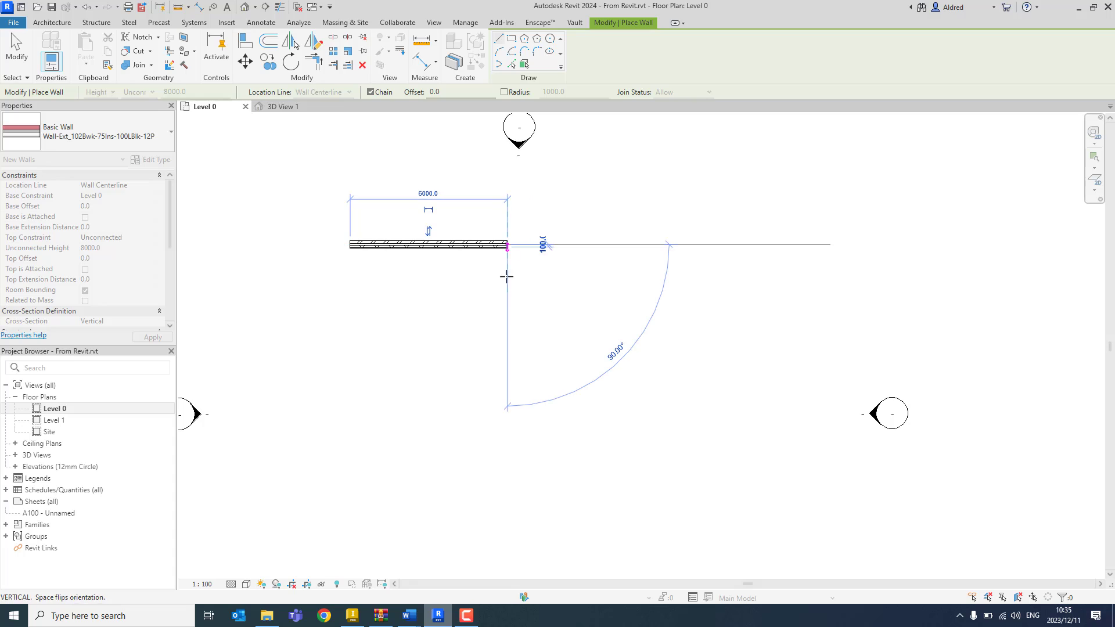
left_click(507, 362)
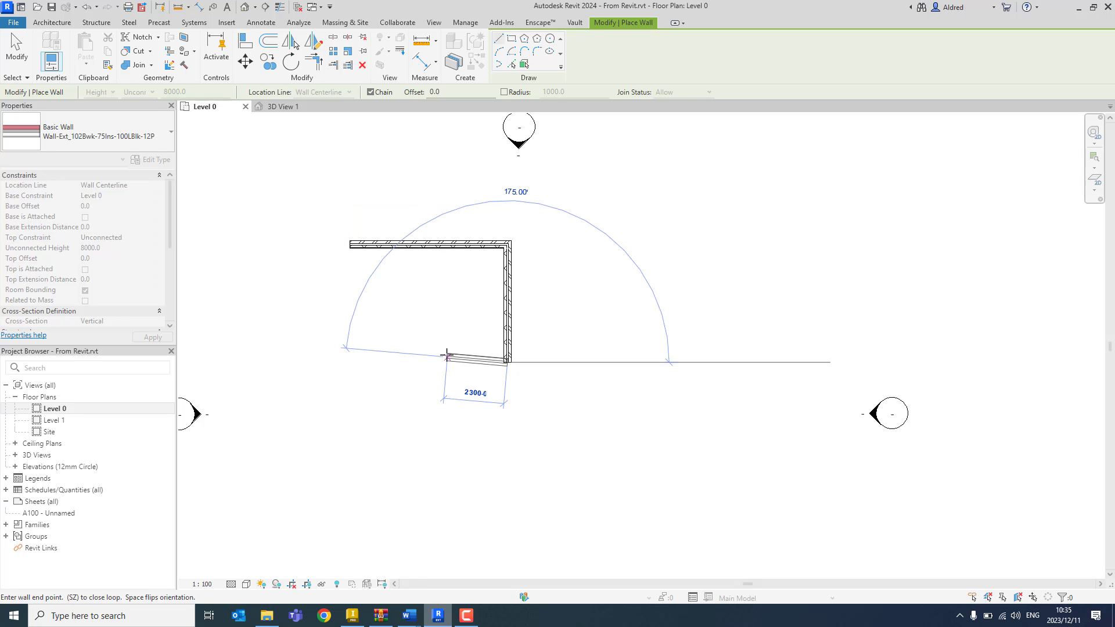
left_click(447, 361)
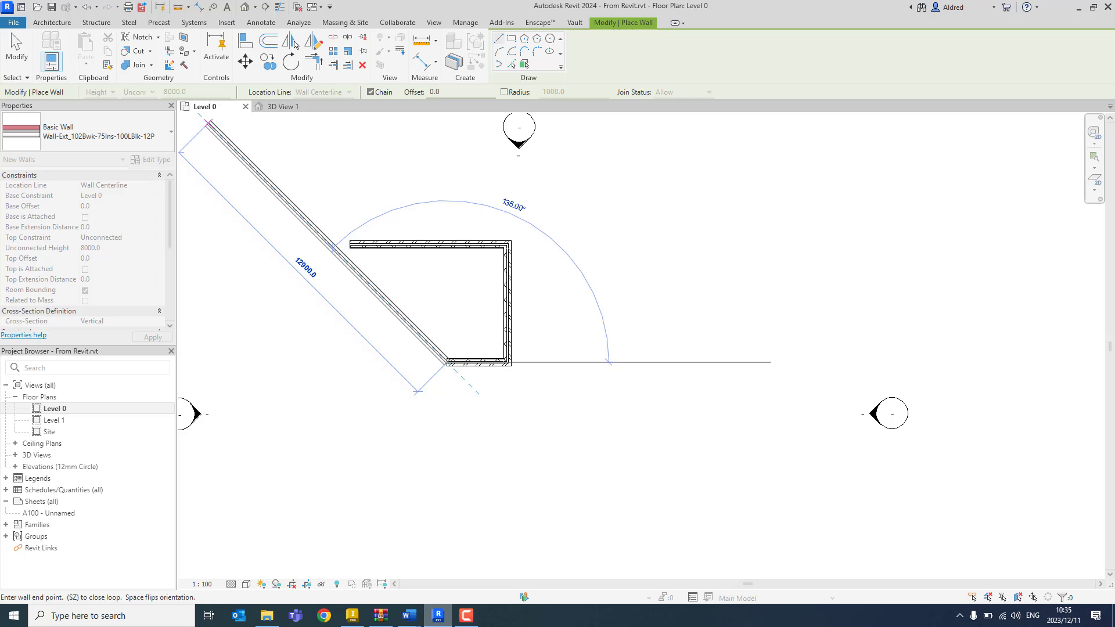
key("Escape")
key("Escape")
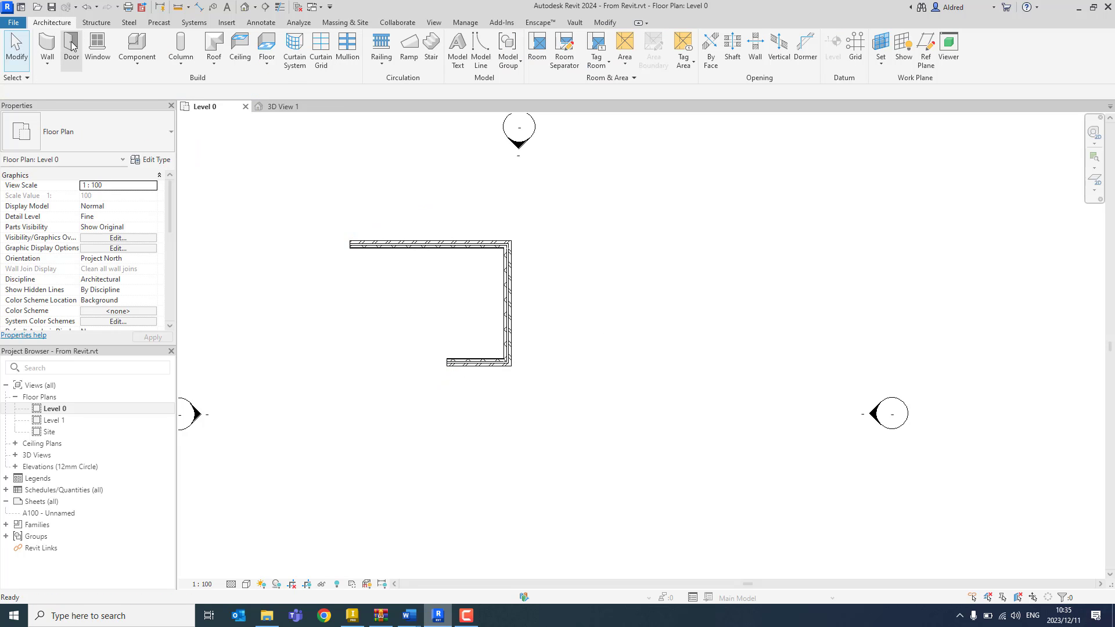
Place a 1810x2110 mm double flush door in the right wall and a 910x910 mm window in the top wall
left_click(71, 47)
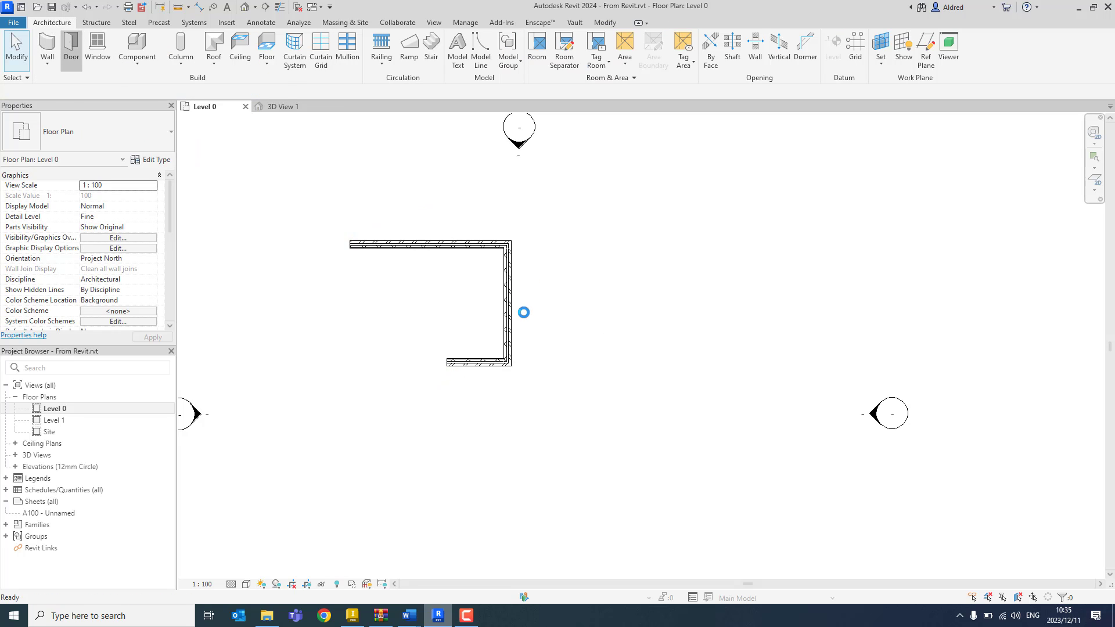
left_click(513, 303)
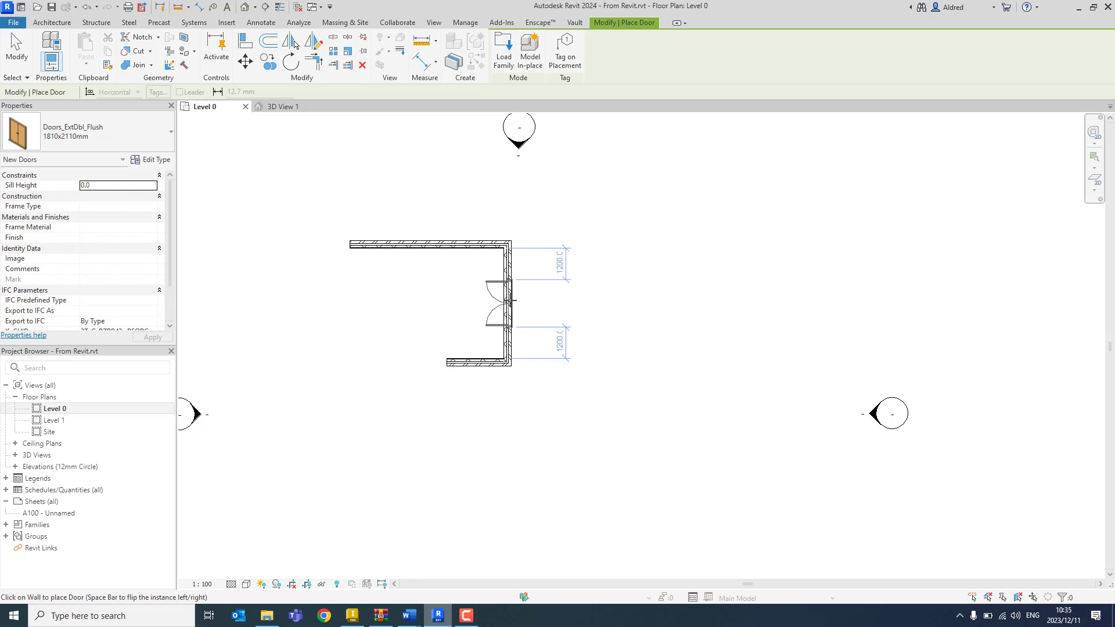
left_click(53, 23)
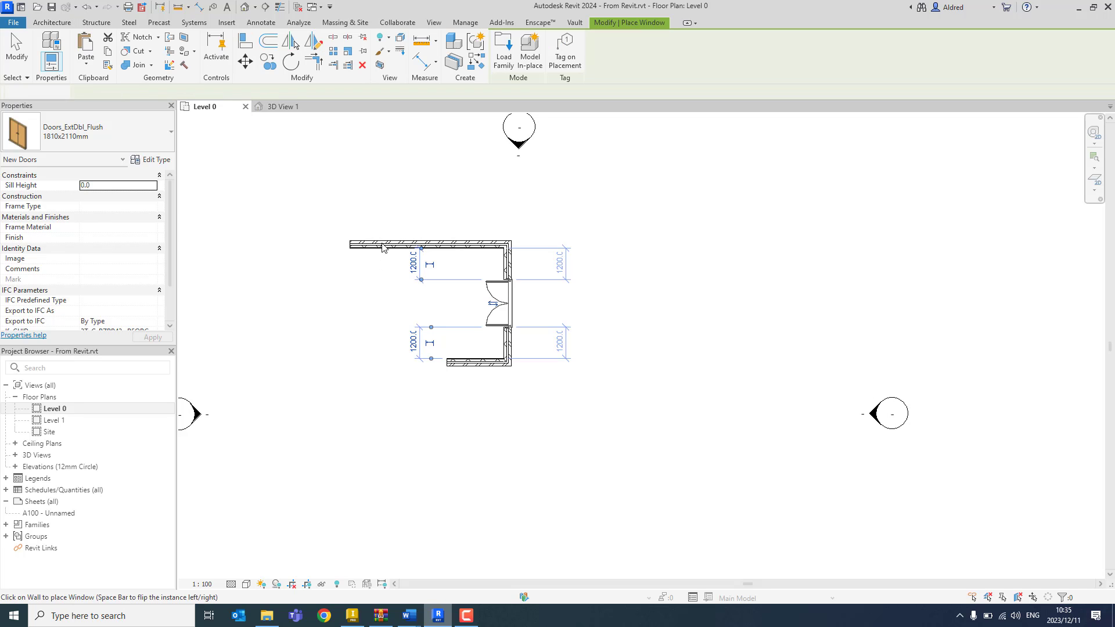
left_click(388, 284)
Finish placing windows and save the From Revit.rvt project
middle_click_drag(395, 290, 425, 290)
key("Escape")
key("Escape")
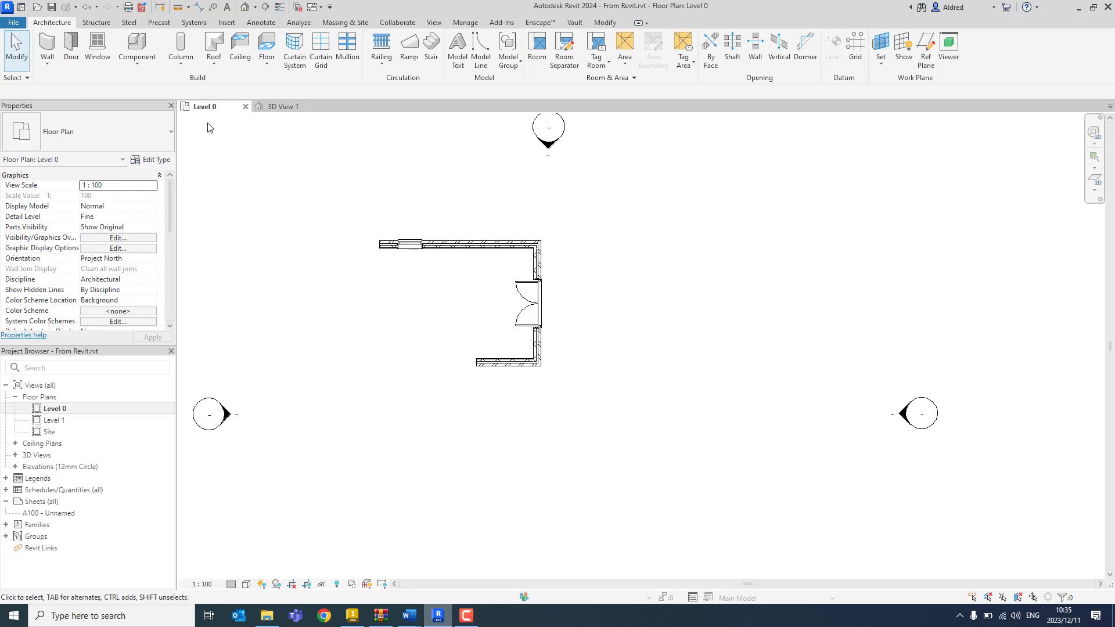
left_click(51, 8)
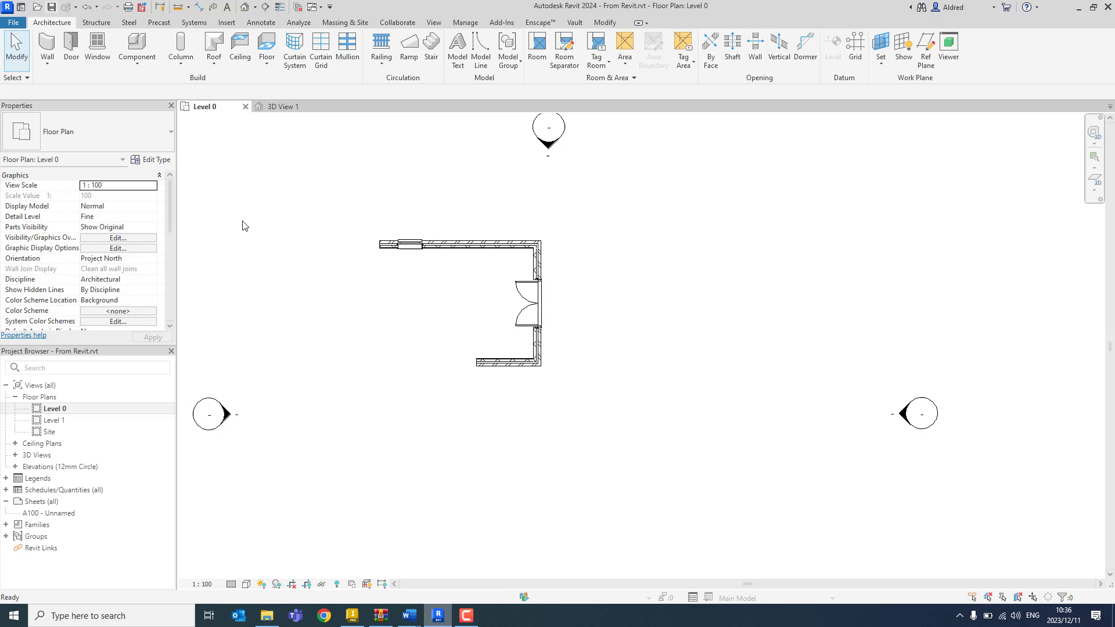
middle_click_drag(368, 300, 370, 302)
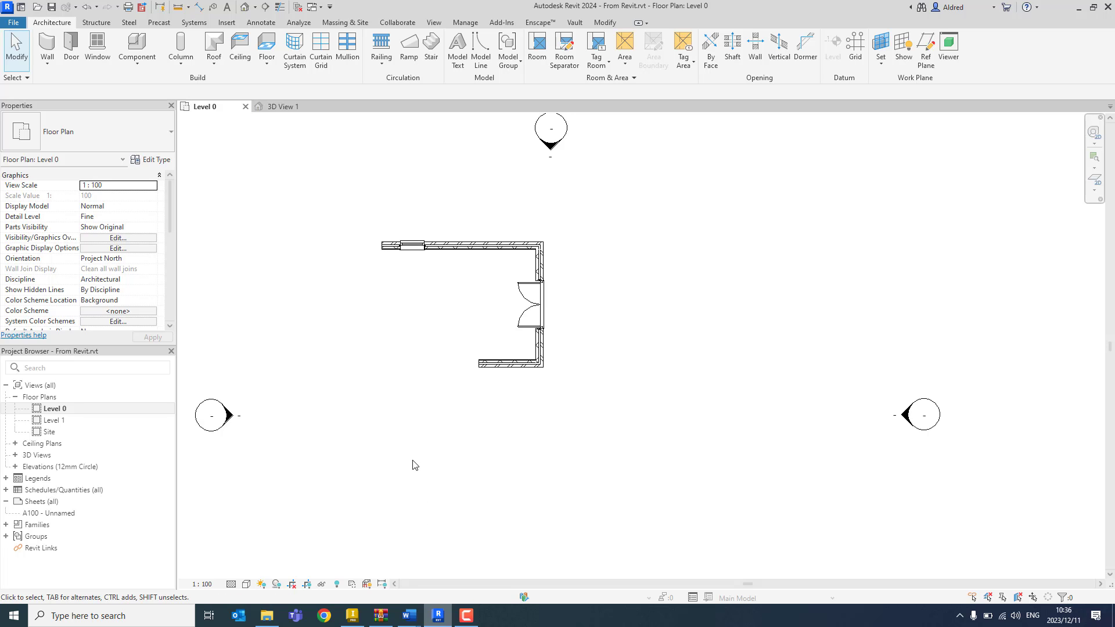
In the Inventor Revit Model.iam assembly, start Place Imported CAD Files to browse the Stand folder
left_click(352, 615)
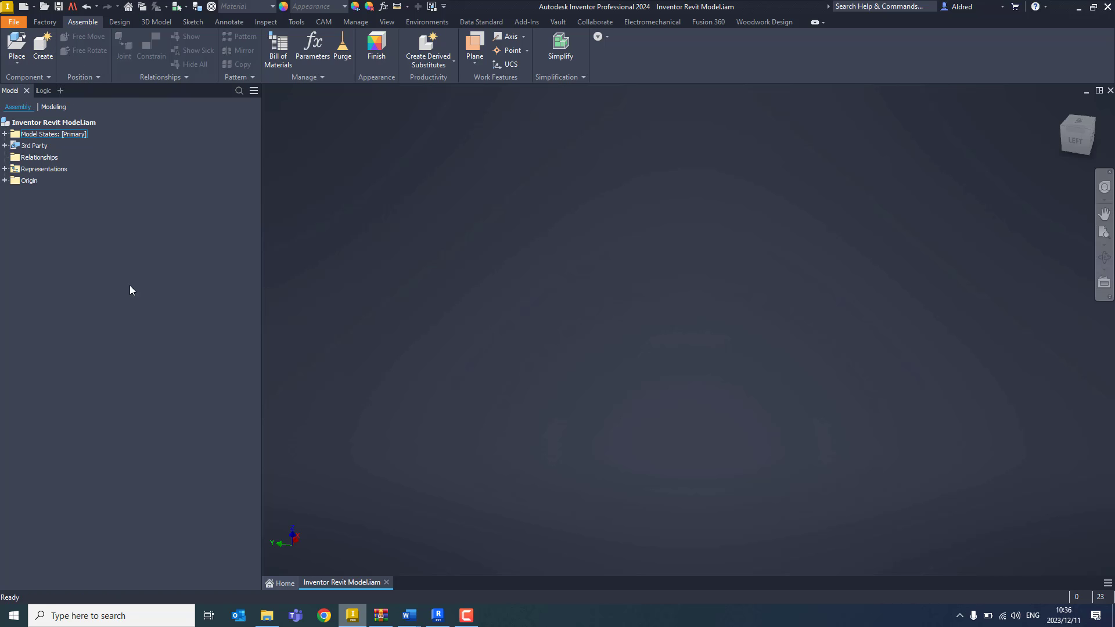
left_click(17, 63)
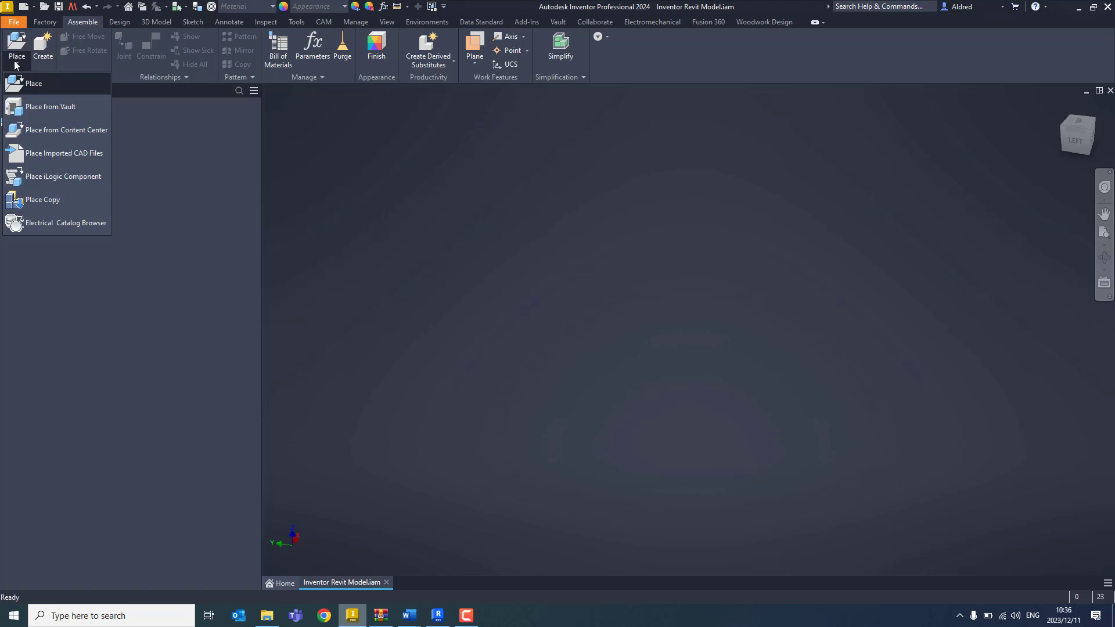
left_click(35, 154)
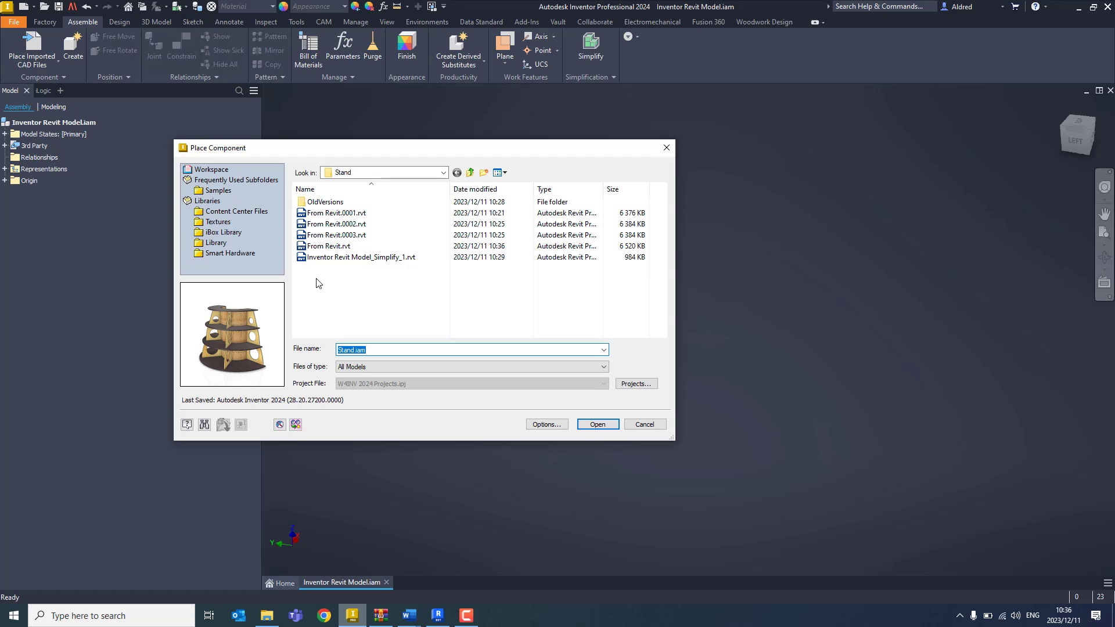
Select From Revit.rvt in the Place Component file list
left_click(336, 250)
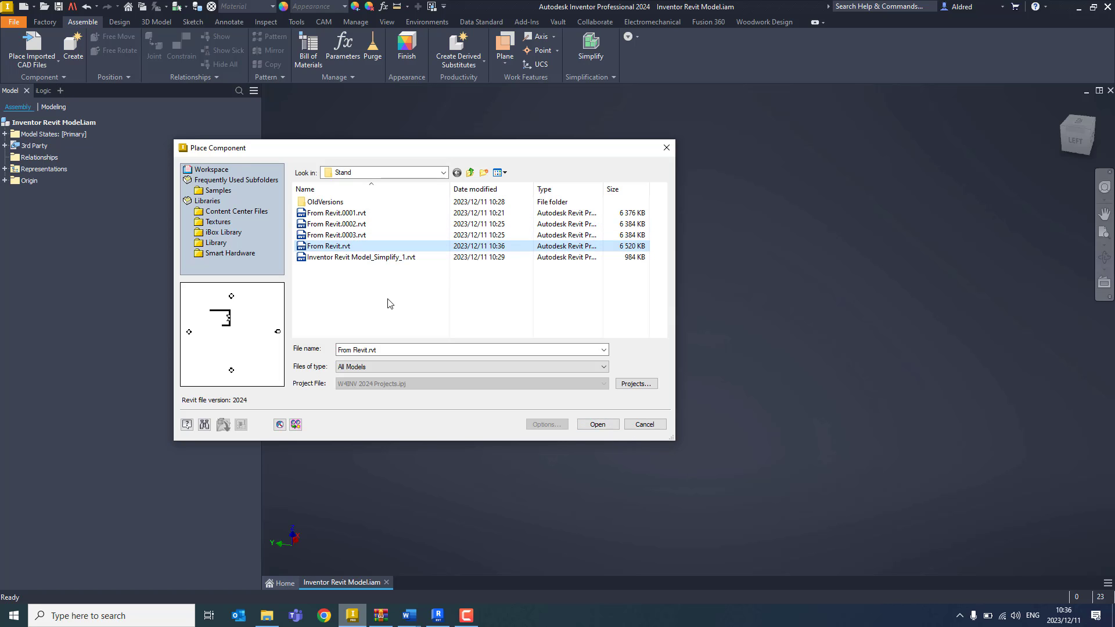
Open From Revit.rvt to preview it as a Reference Model with Doors, Walls and Windows
left_click(597, 424)
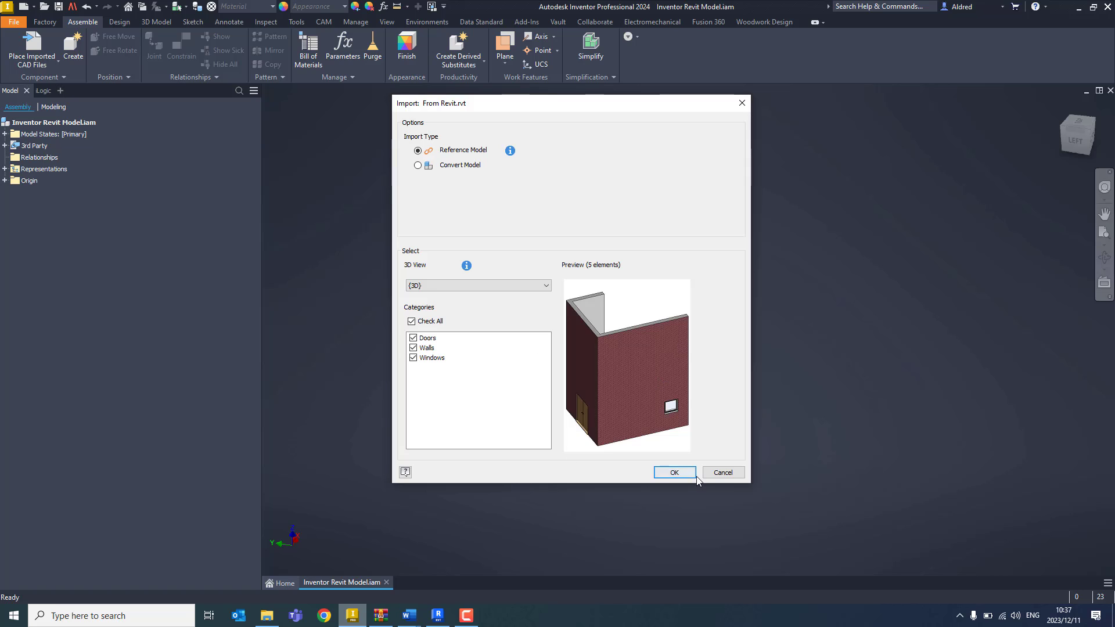
Import the Revit model as From Revit - {3D}:1 grounded at the origin, then view the room interior
left_click(673, 472)
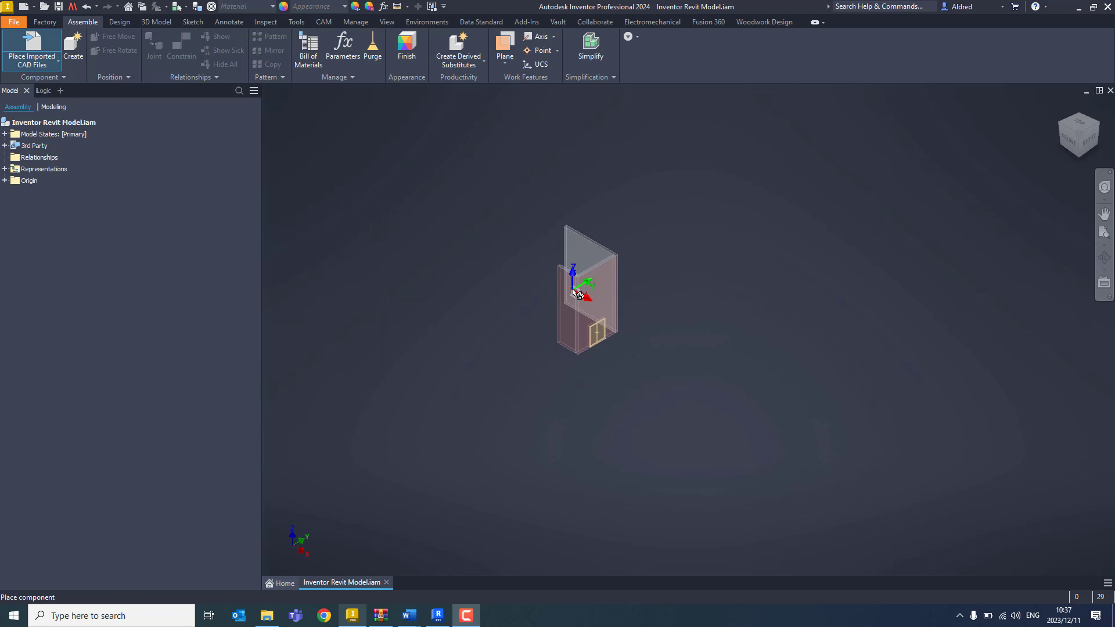
right_click(577, 293)
left_click(634, 304)
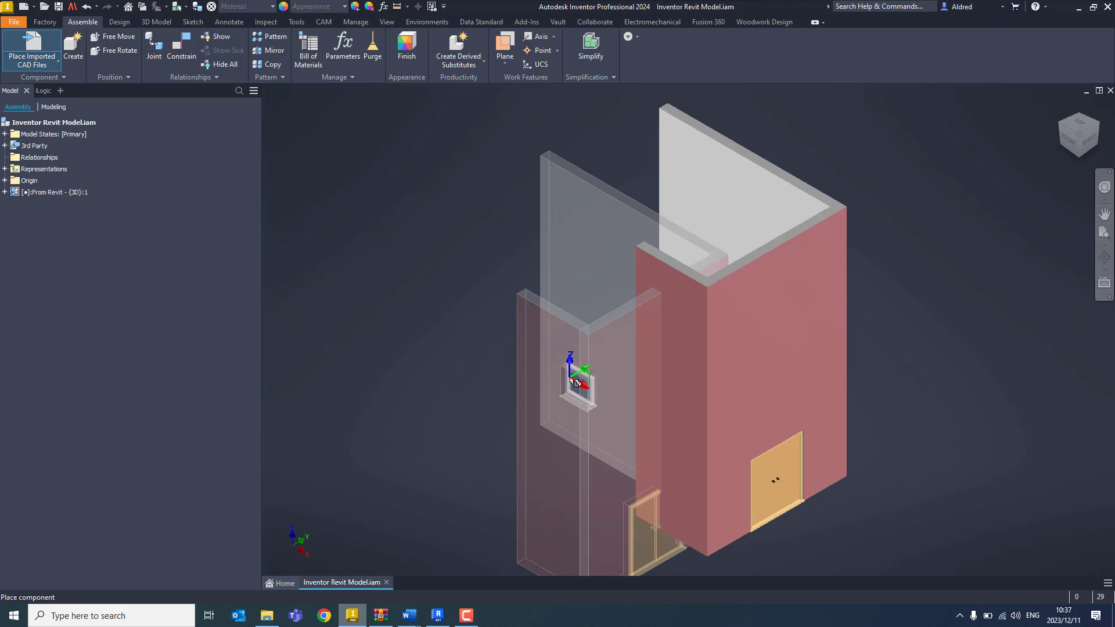
key("Escape")
scroll(631, 365, "down", 2)
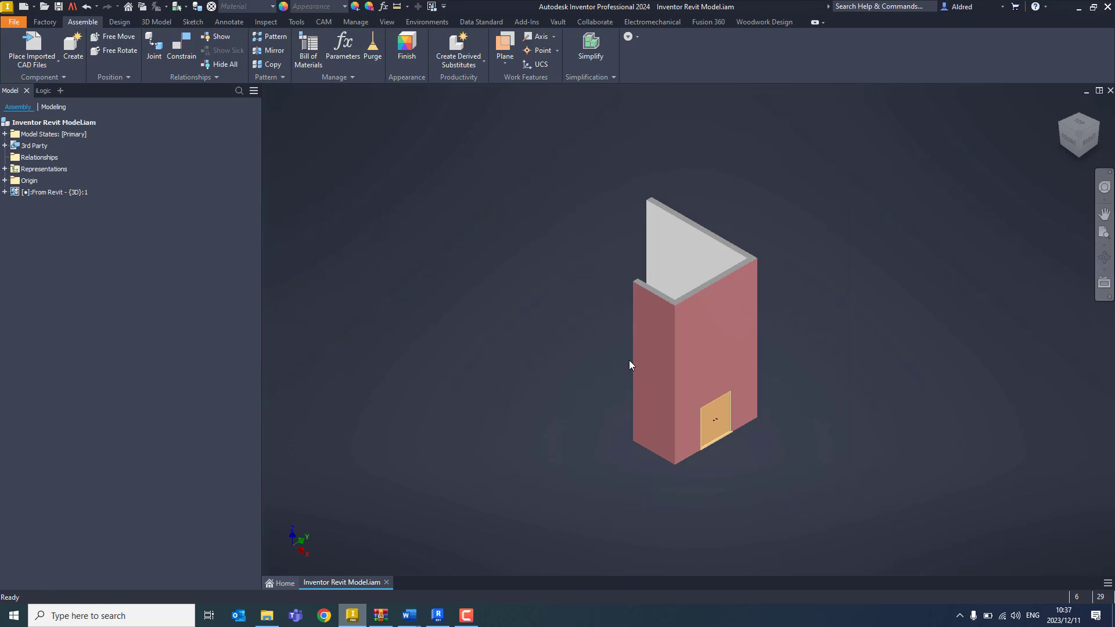
middle_click_drag(632, 355, 767, 354, "shift")
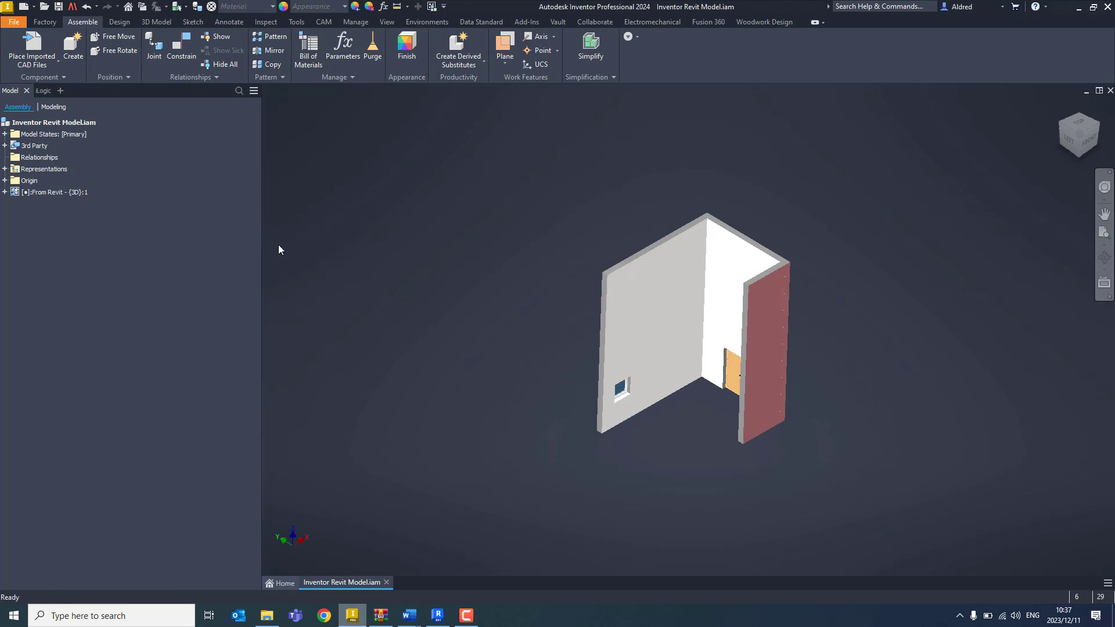
Place one copy of Stand.iam inside the room near the wall corner as Stand:1
left_click(43, 65)
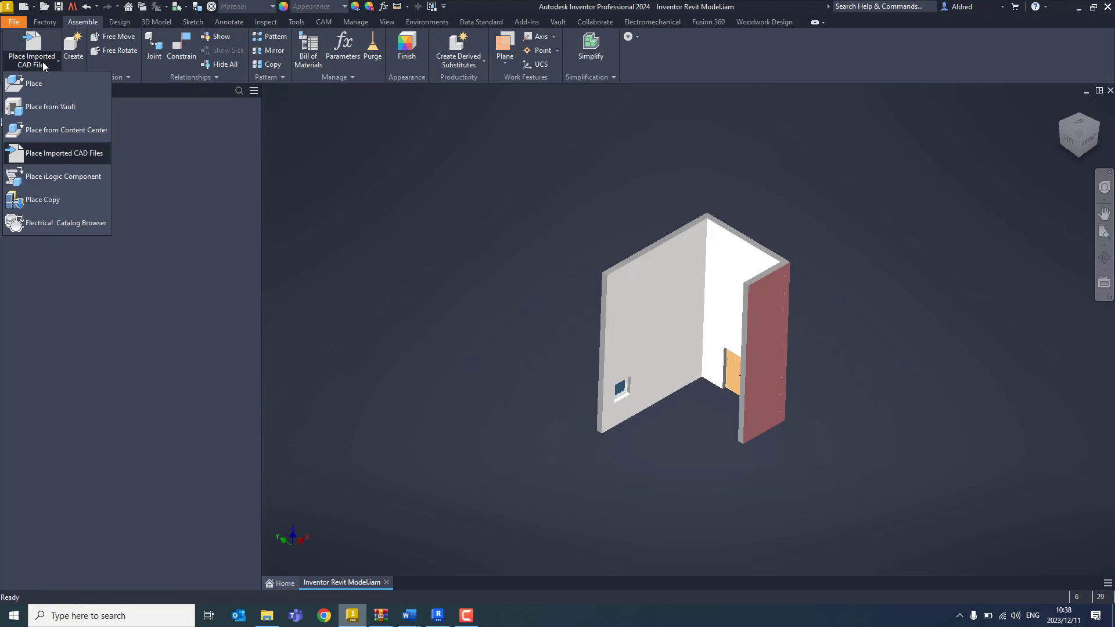
left_click(50, 87)
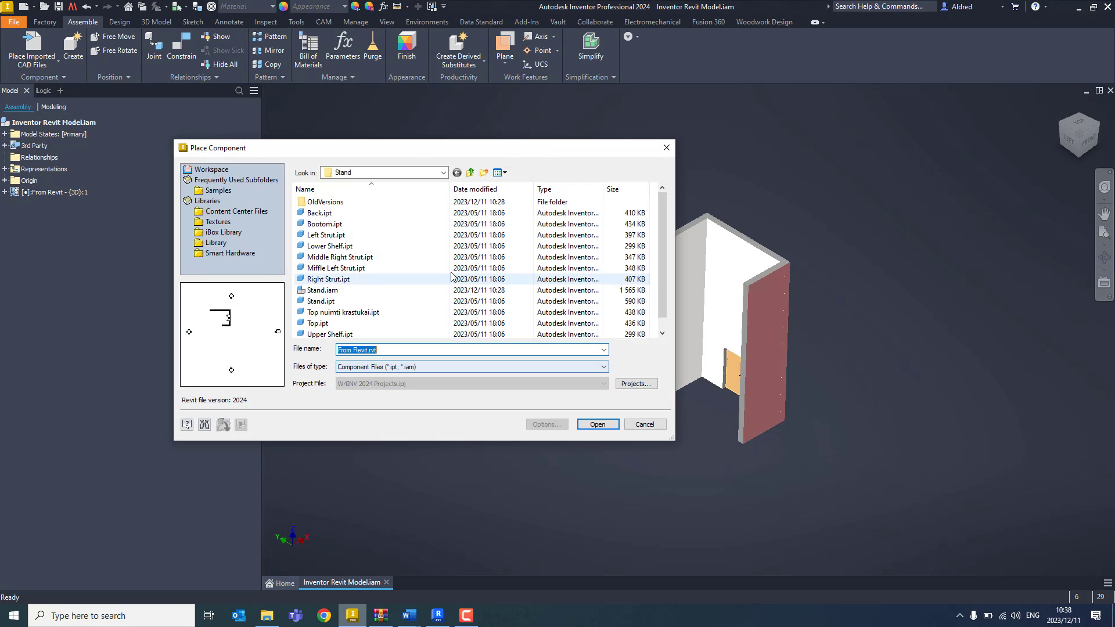
left_click(441, 290)
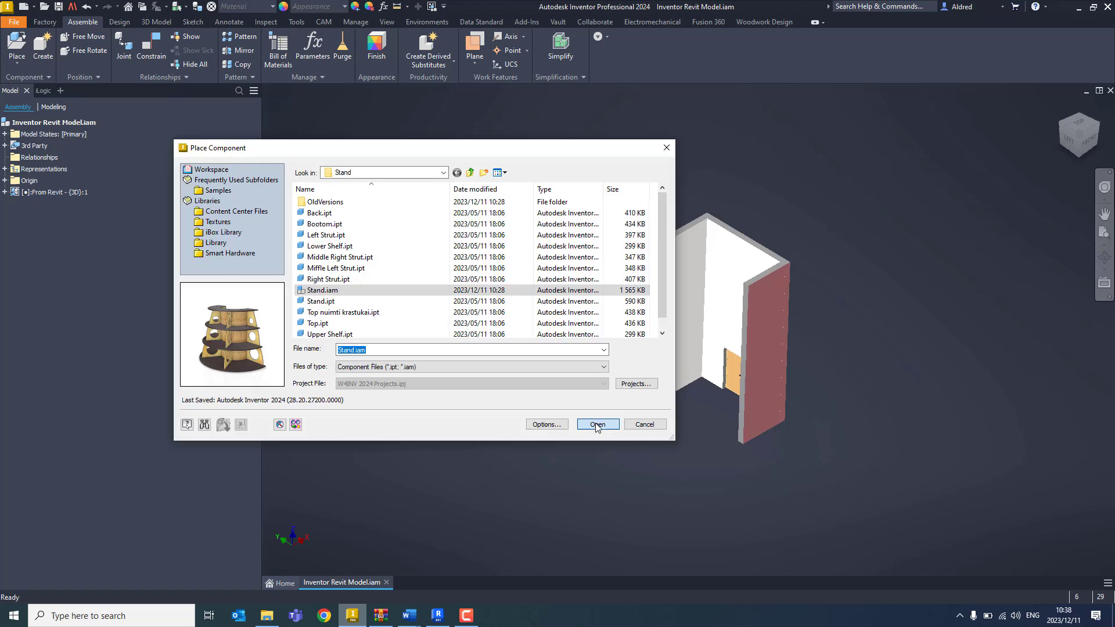
left_click(597, 424)
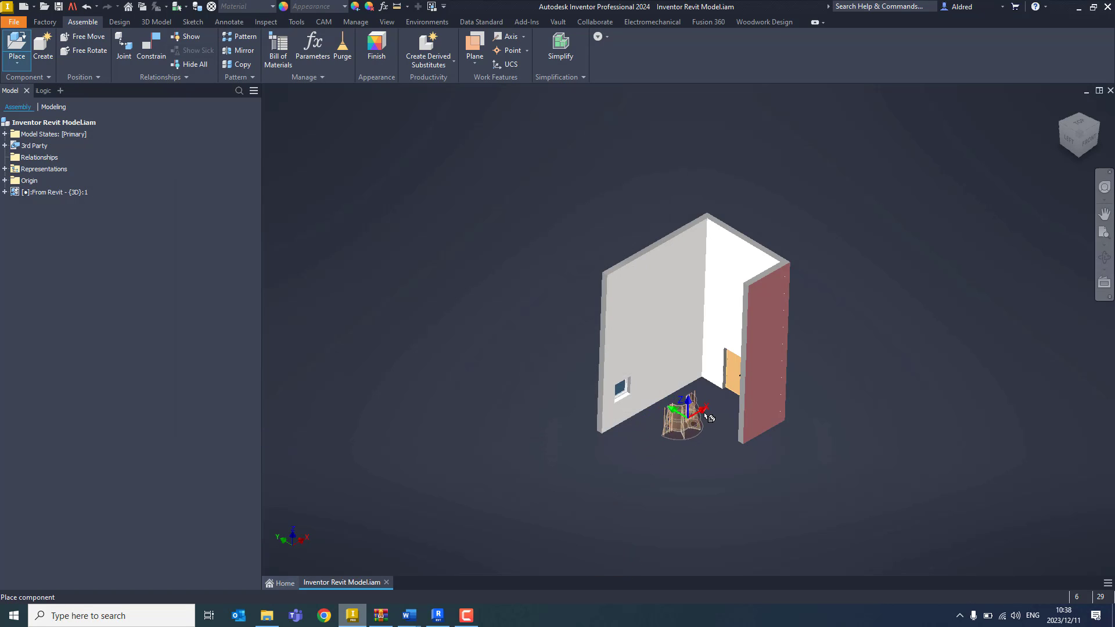
left_click(701, 417)
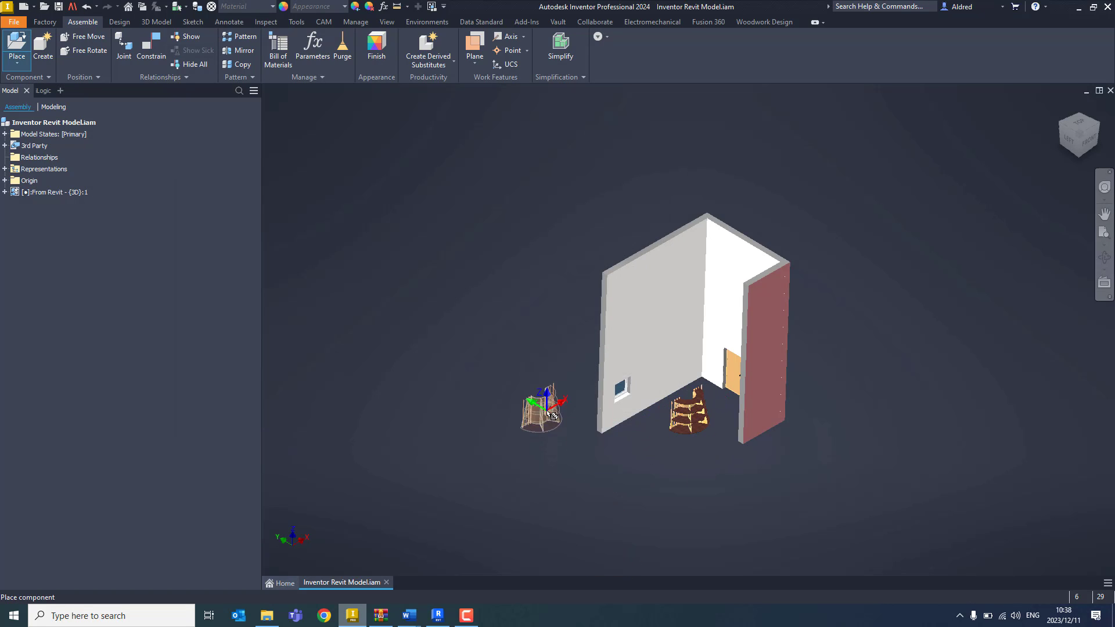
key("Escape")
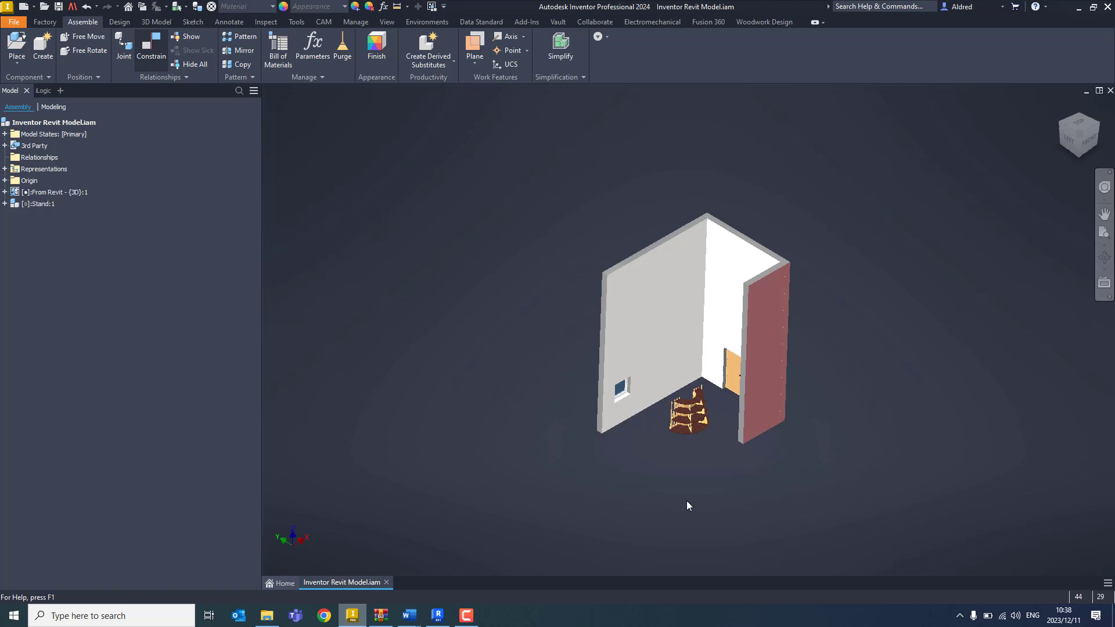
Mate the stand's wood face against the room's wall face
key("c")
scroll(641, 429, "up", 5)
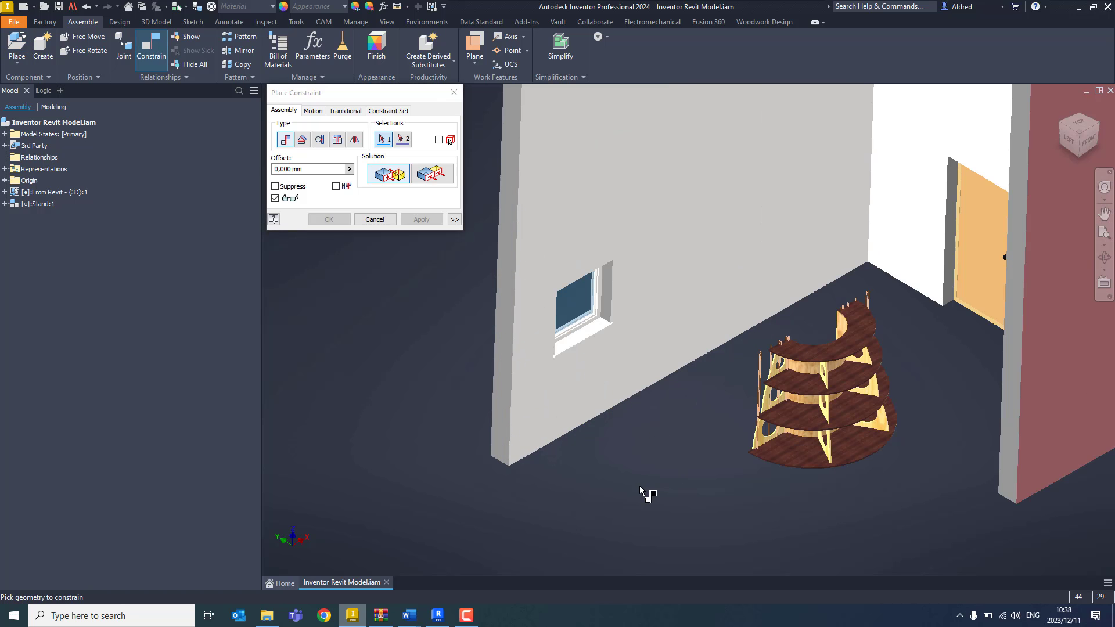
left_click(738, 309)
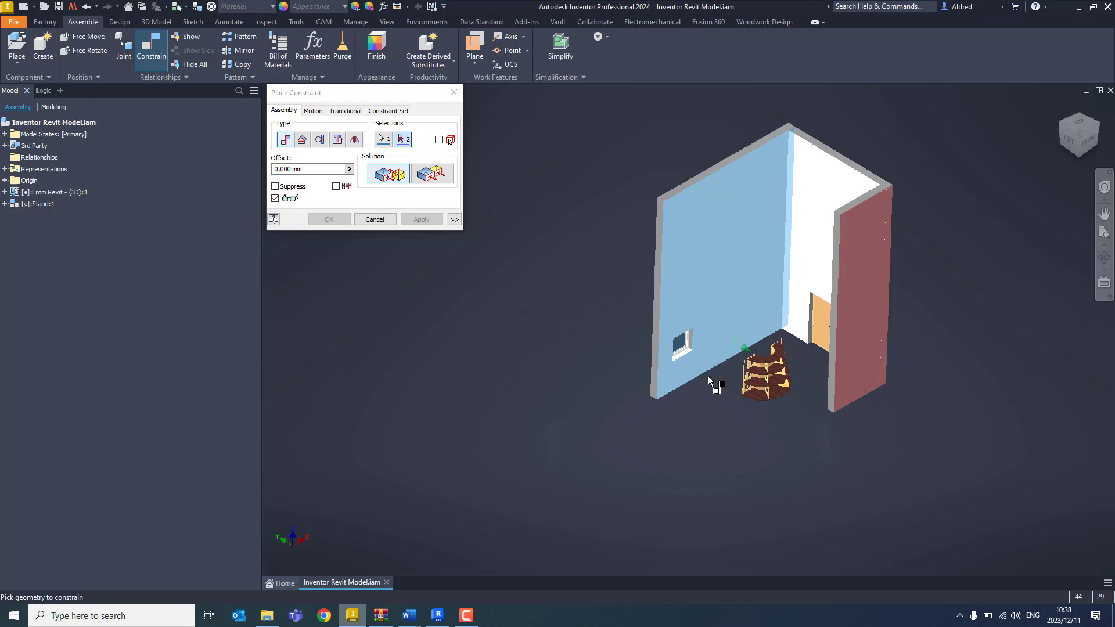
middle_click_drag(709, 377, 761, 401, "shift")
scroll(753, 390, "up", 5)
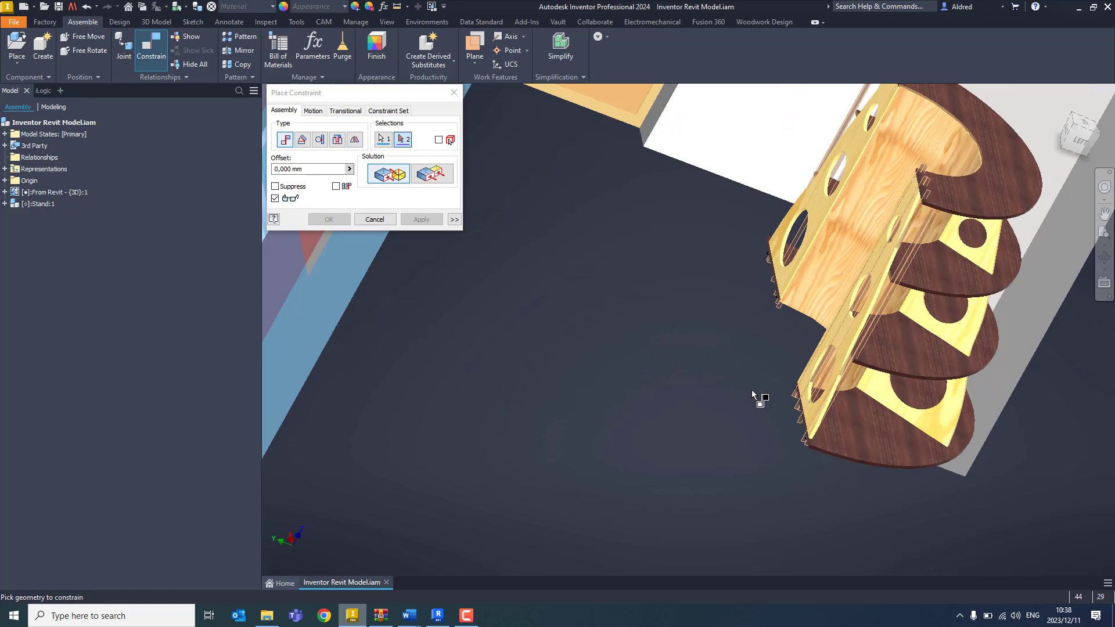
scroll(755, 398, "up", 3)
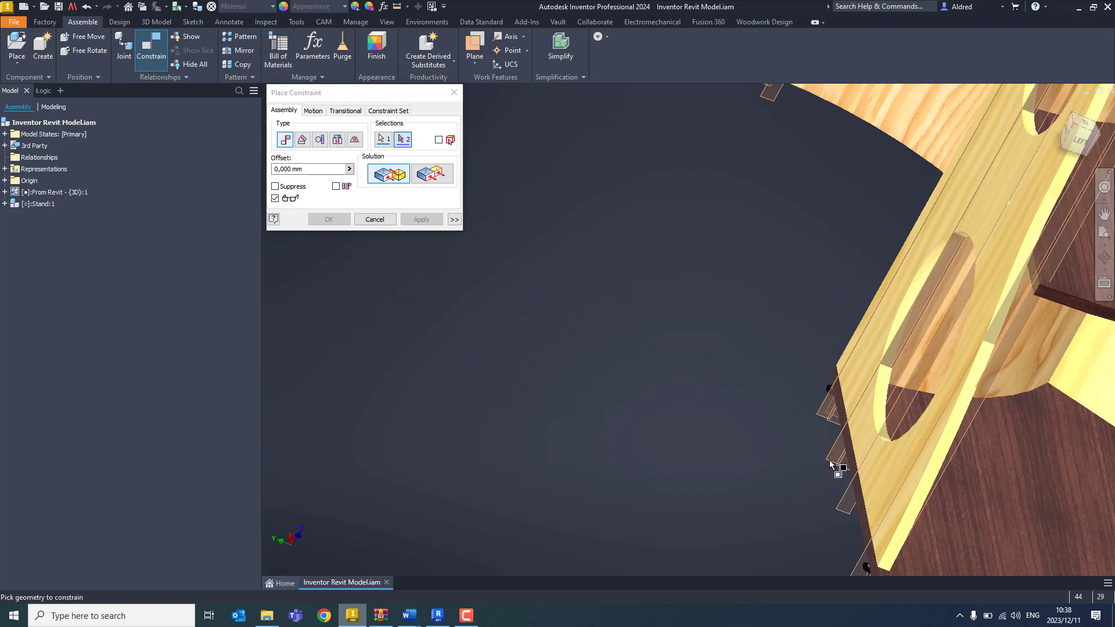
left_click(889, 480)
scroll(650, 433, "down", 10)
middle_click_drag(614, 401, 527, 394, "shift")
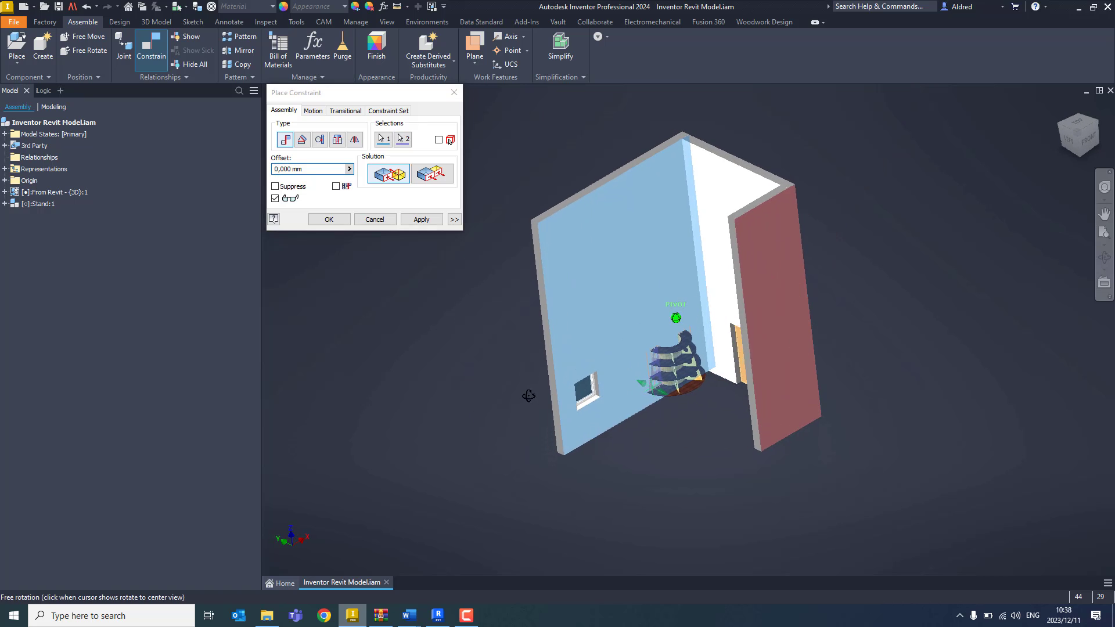
left_click(421, 219)
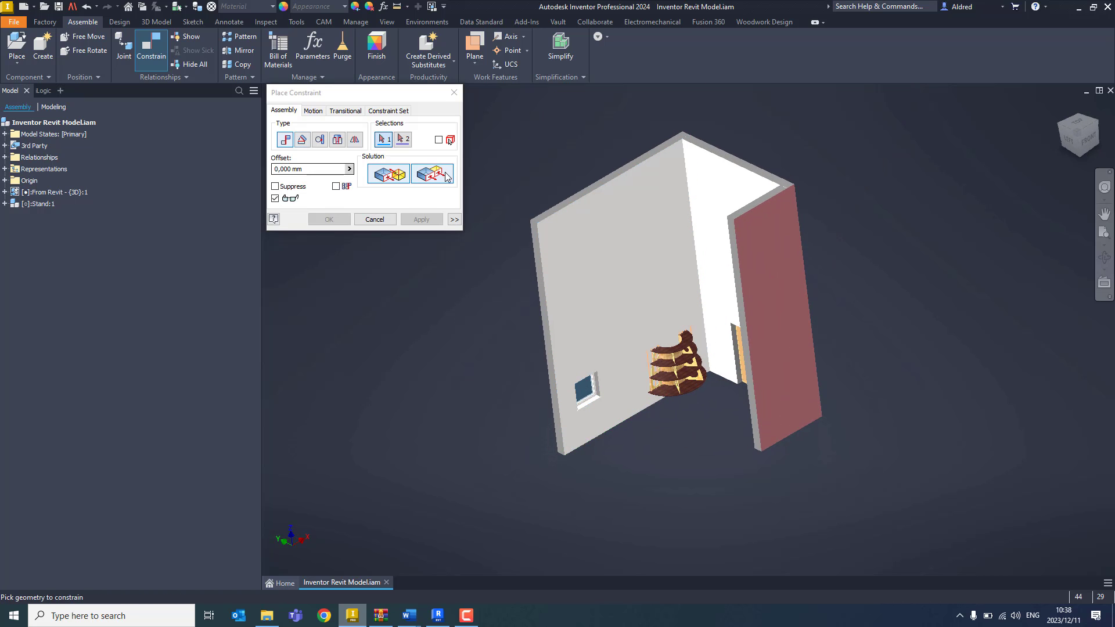
Constrain the stand's Work Plane15 to the floor edge
middle_click_drag(653, 349, 730, 486, "shift")
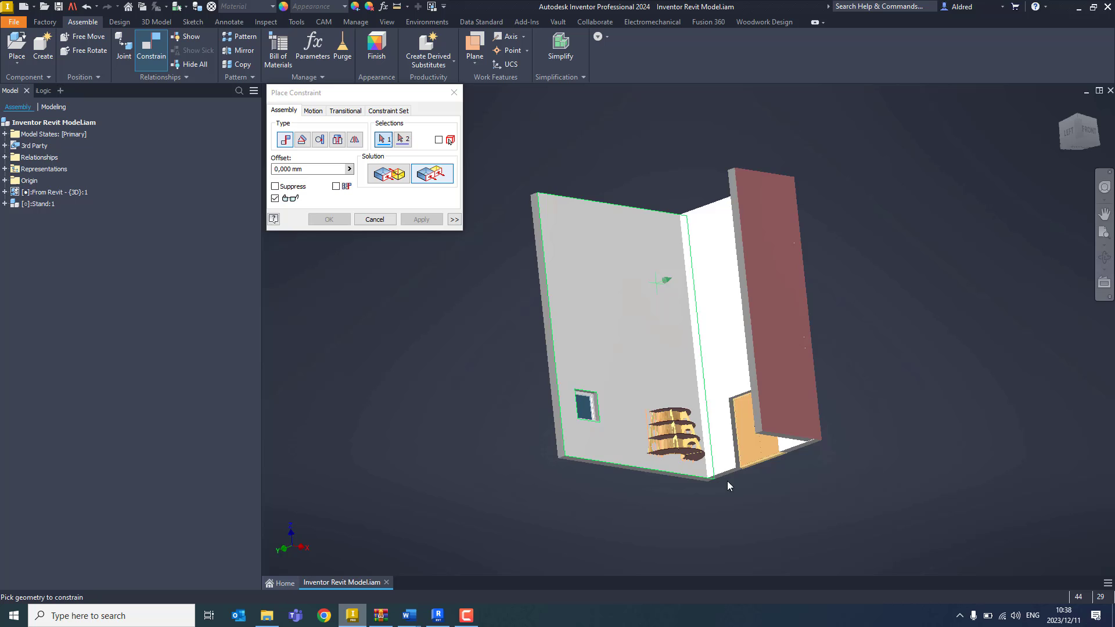
scroll(655, 478, "up", 6)
left_click(736, 390)
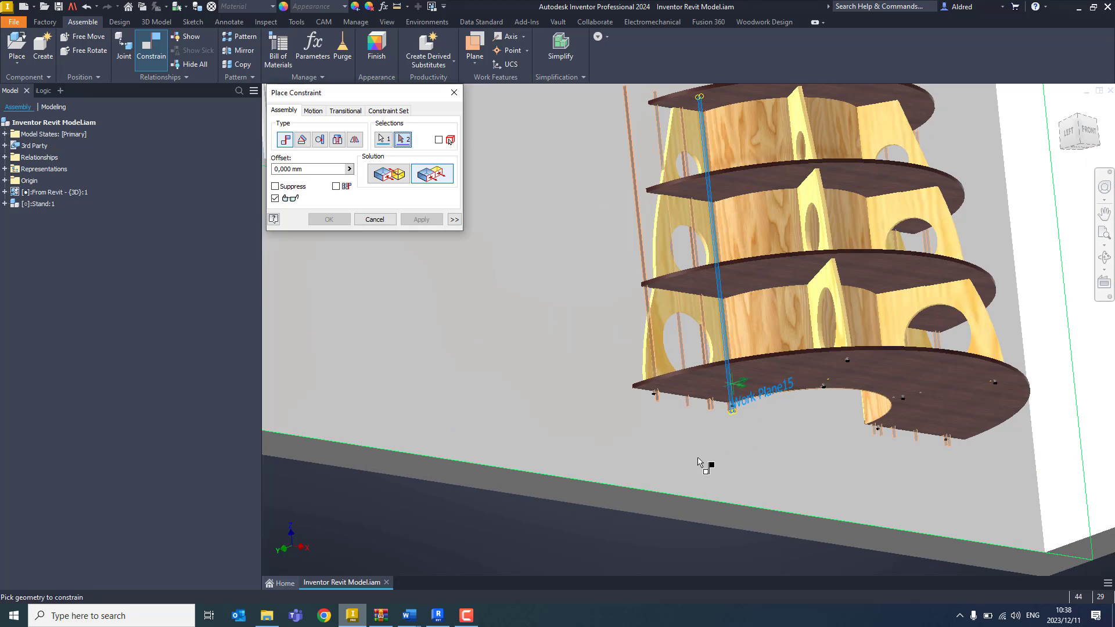
left_click(683, 512)
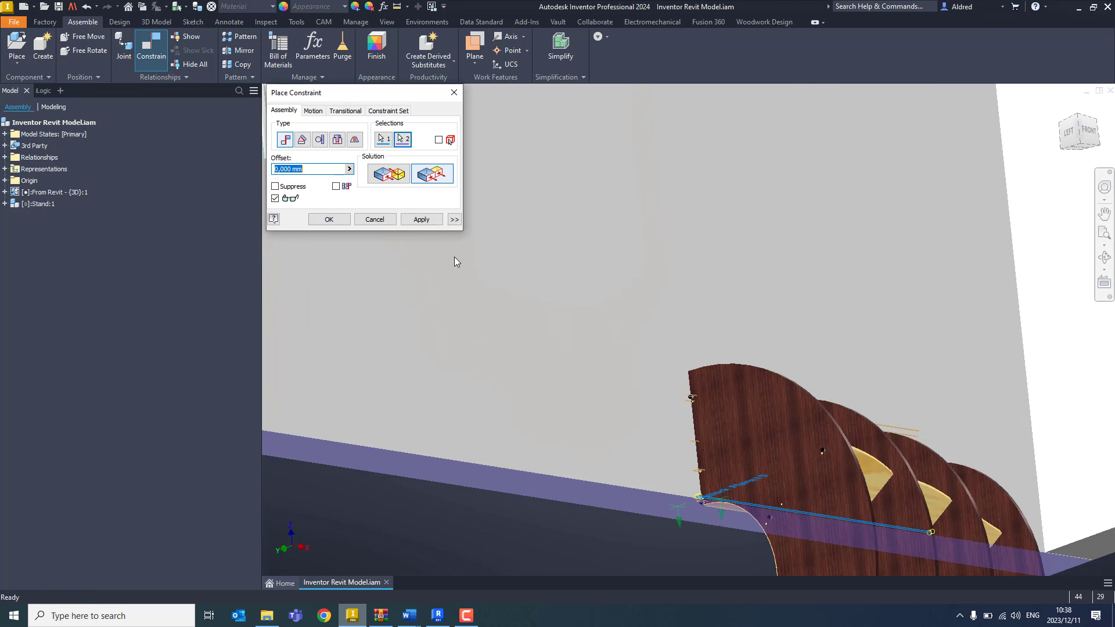
scroll(688, 358, "down", 6)
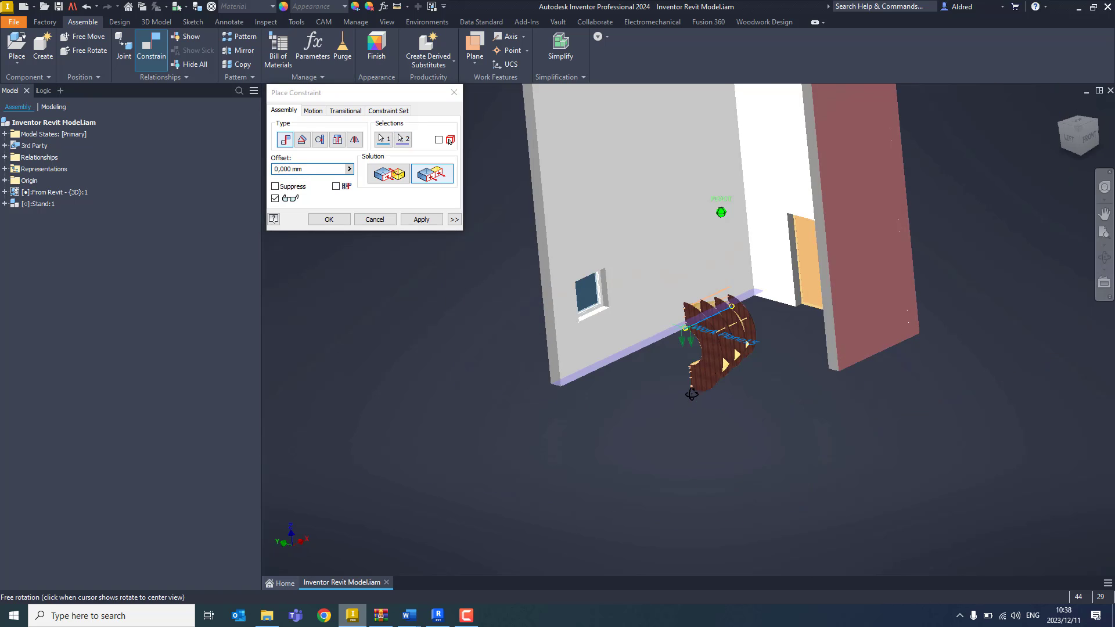
key("Return")
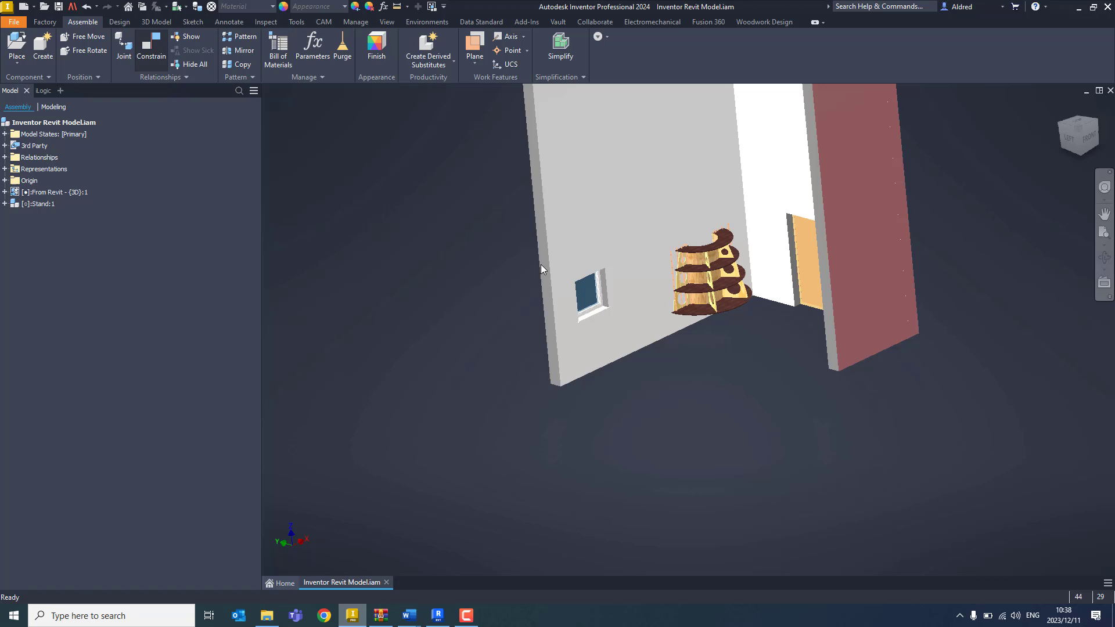
Constrain the stand's bottom shelf face against the wall face
key("c")
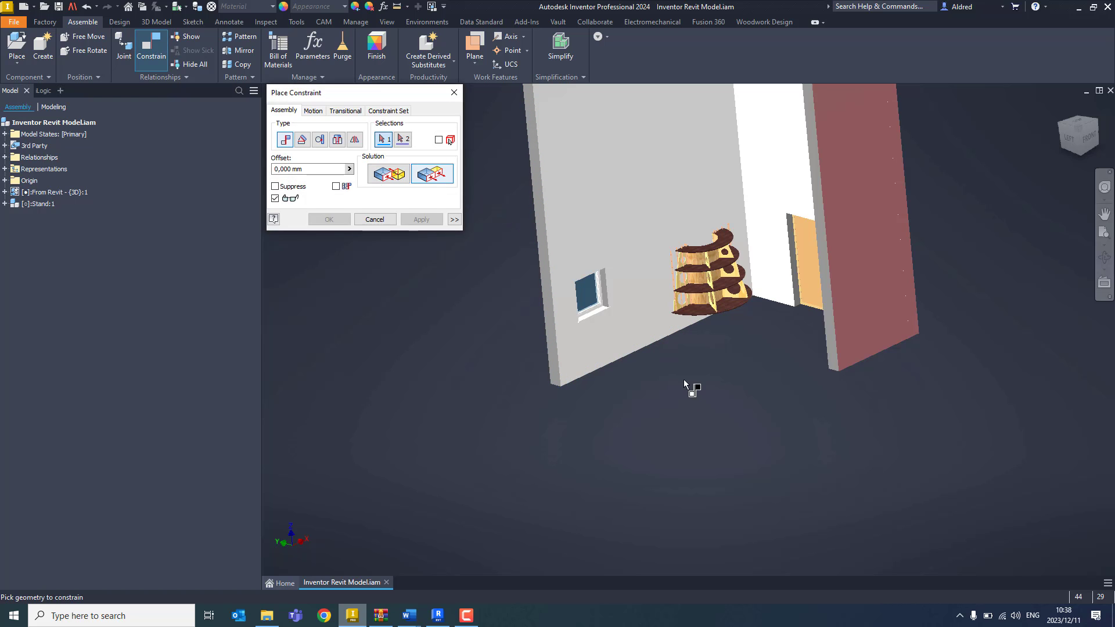
middle_click_drag(696, 368, 702, 257, "shift")
scroll(682, 380, "up", 6)
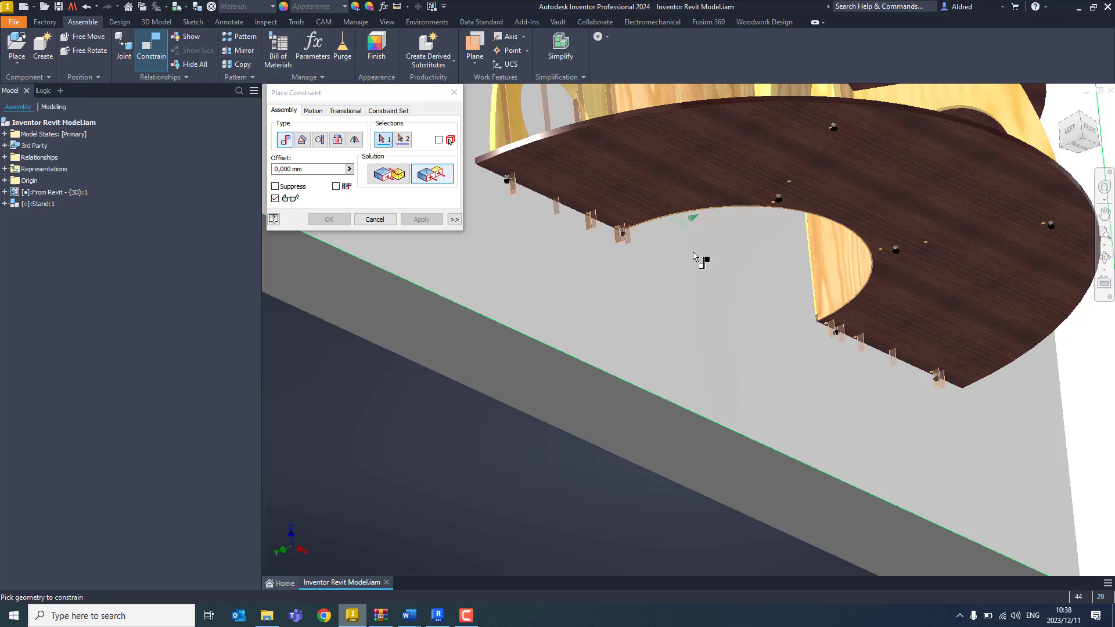
left_click(697, 164)
left_click(500, 365)
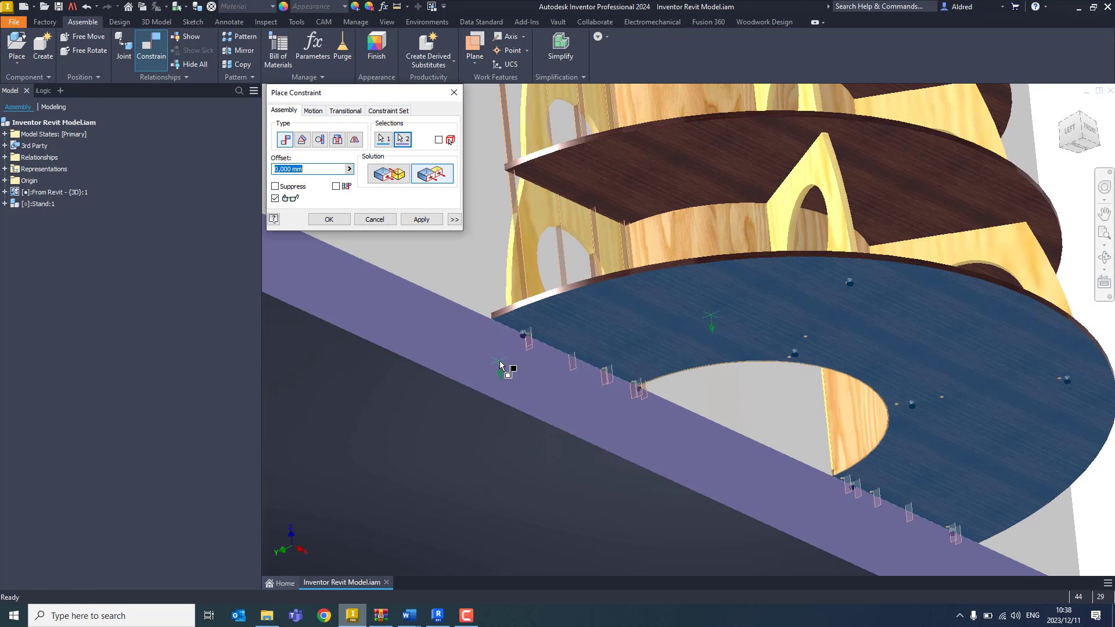
left_click(417, 220)
Drag the stand to confirm it stays locked upright in the corner
left_click(374, 219)
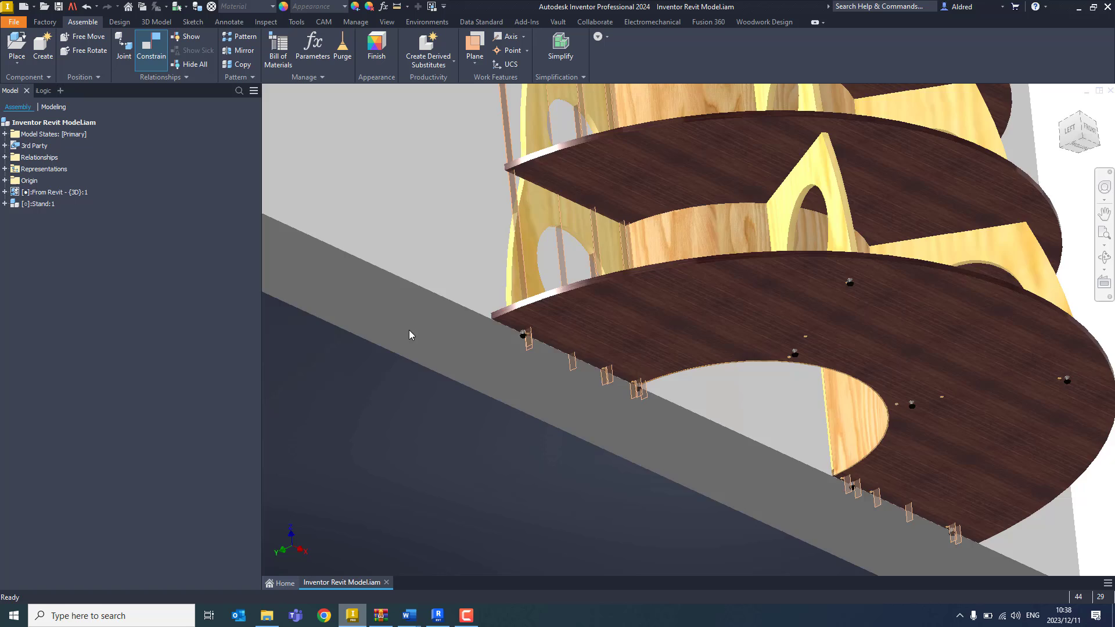
scroll(506, 319, "down", 8)
mouse_move(505, 320)
middle_mouse_down("shift")
mouse_move(512, 376)
mouse_move(540, 406)
mouse_move(500, 300)
middle_mouse_up("shift")
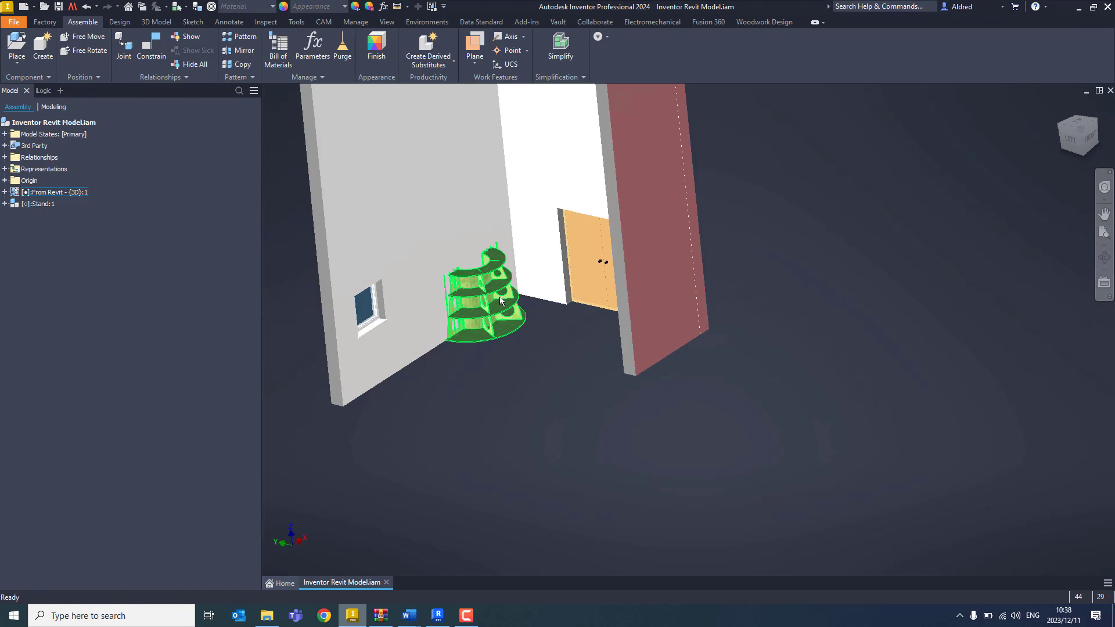
mouse_move(490, 309)
left_mouse_down()
mouse_move(473, 314)
mouse_move(497, 316)
mouse_move(488, 311)
mouse_move(499, 302)
left_mouse_up()
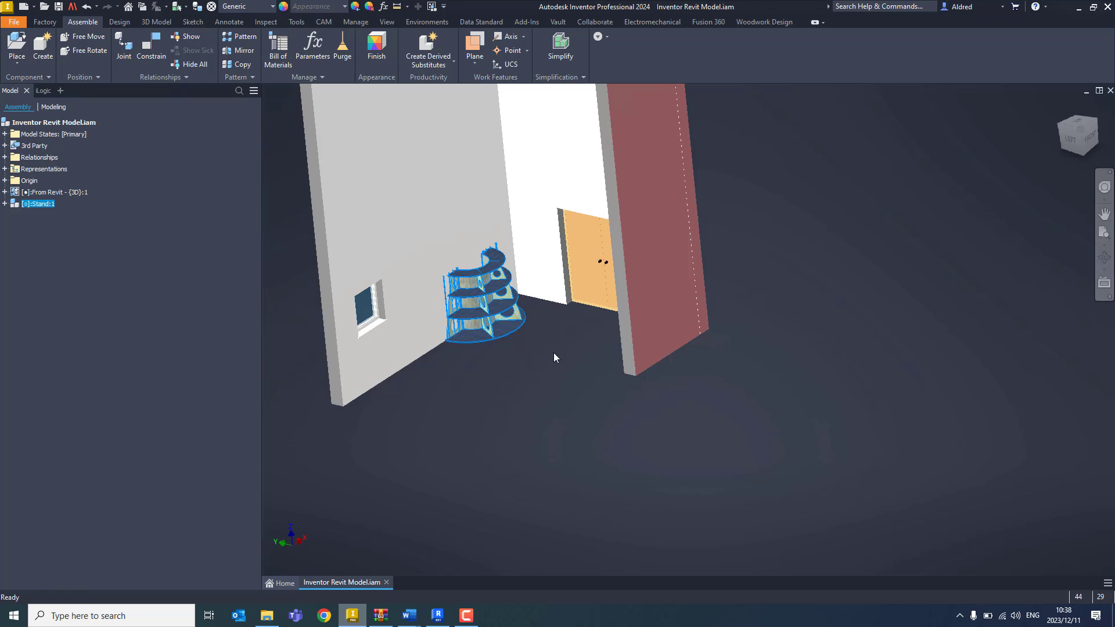
middle_click_drag(560, 306, 585, 471)
left_click(585, 470)
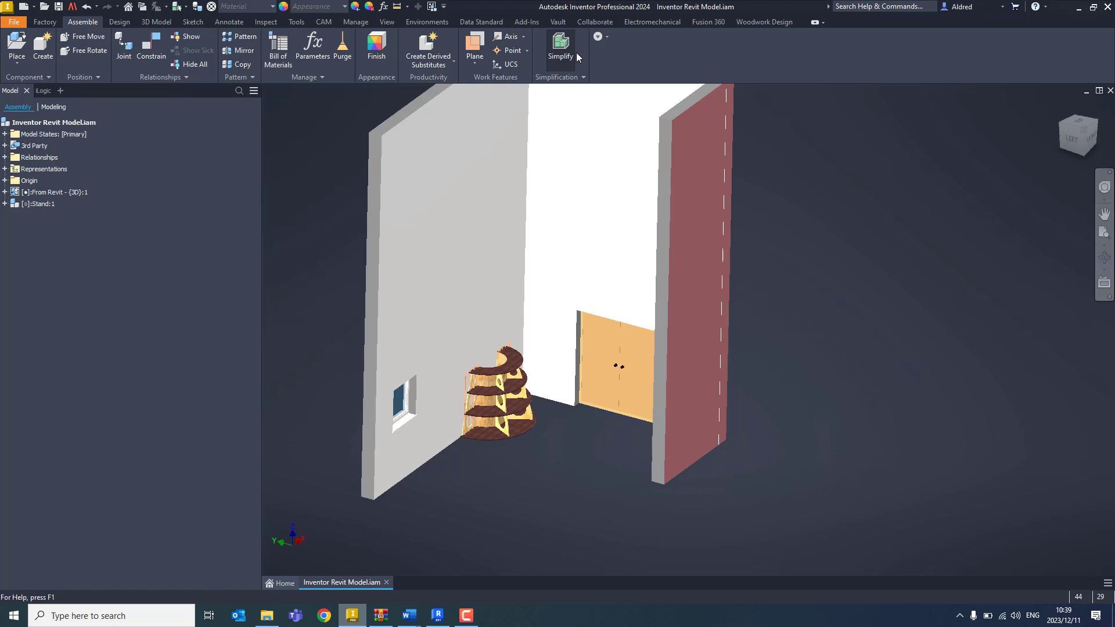
left_click(574, 54)
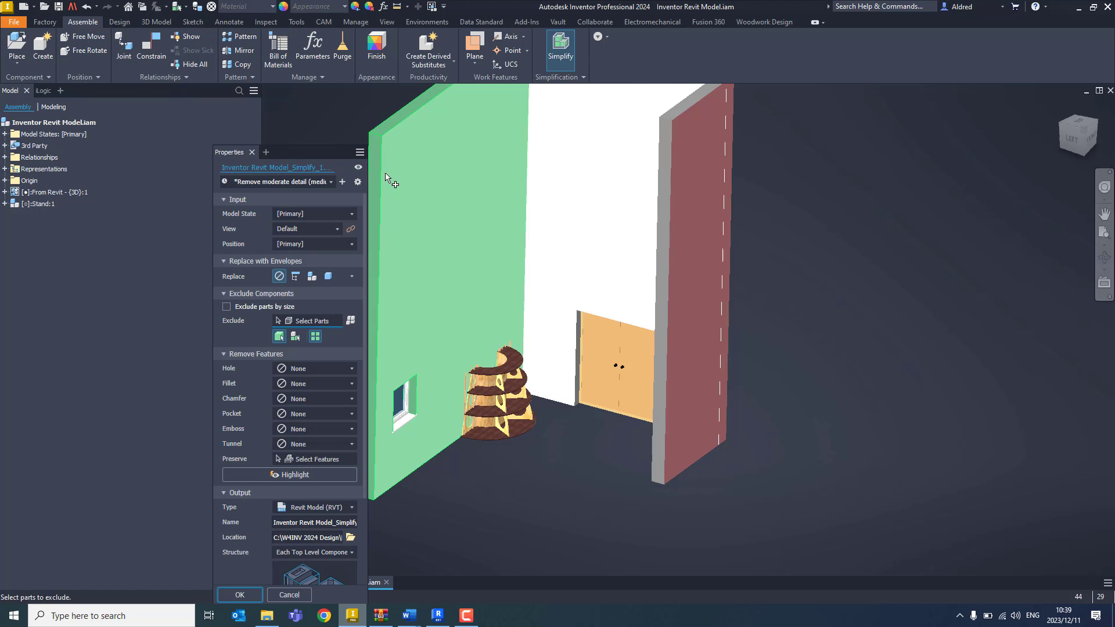
left_click(330, 182)
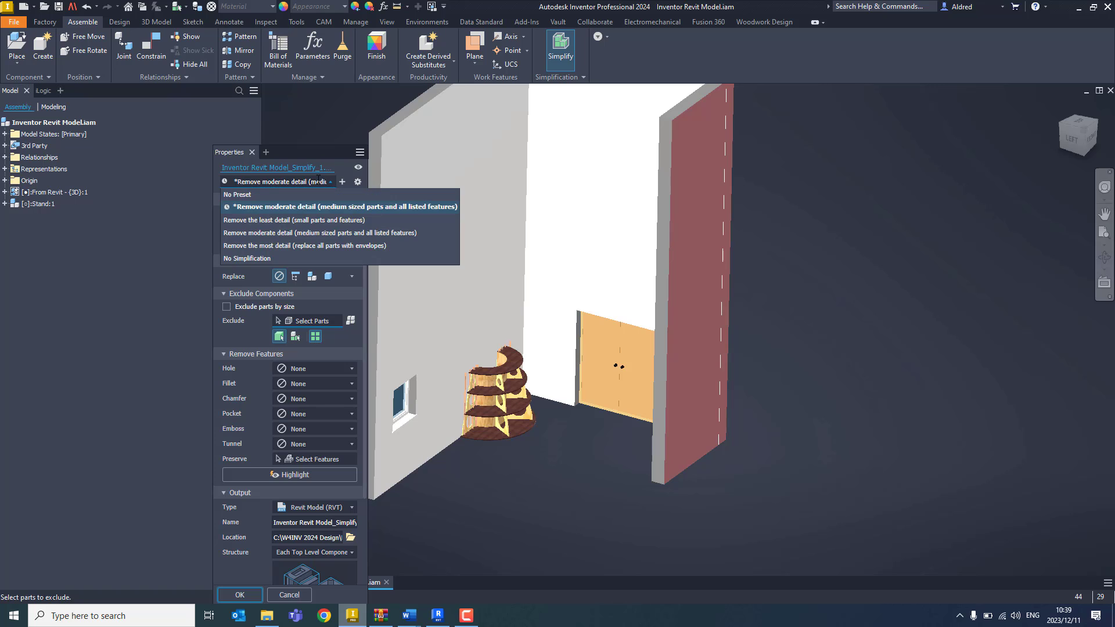
left_click(295, 149)
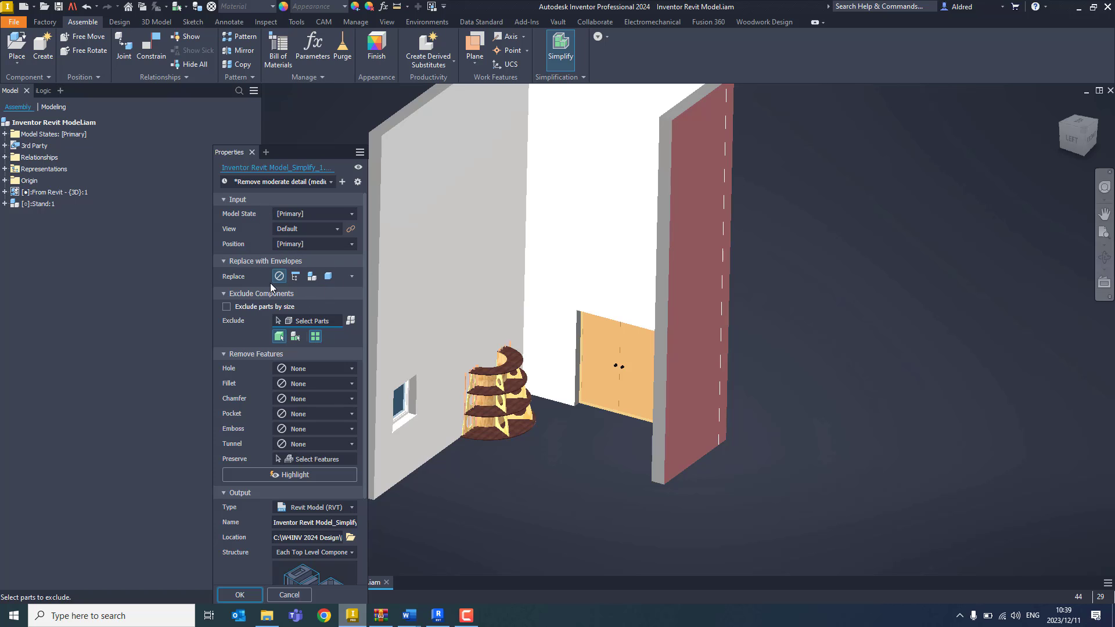
scroll(238, 305, "down", 1)
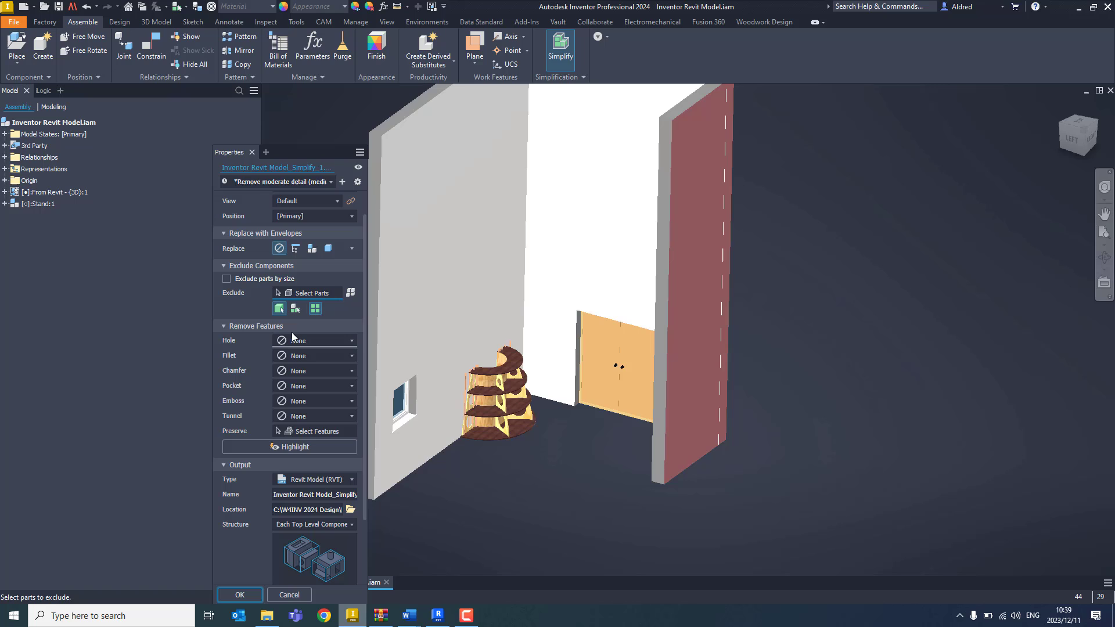
scroll(259, 377, "down", 3)
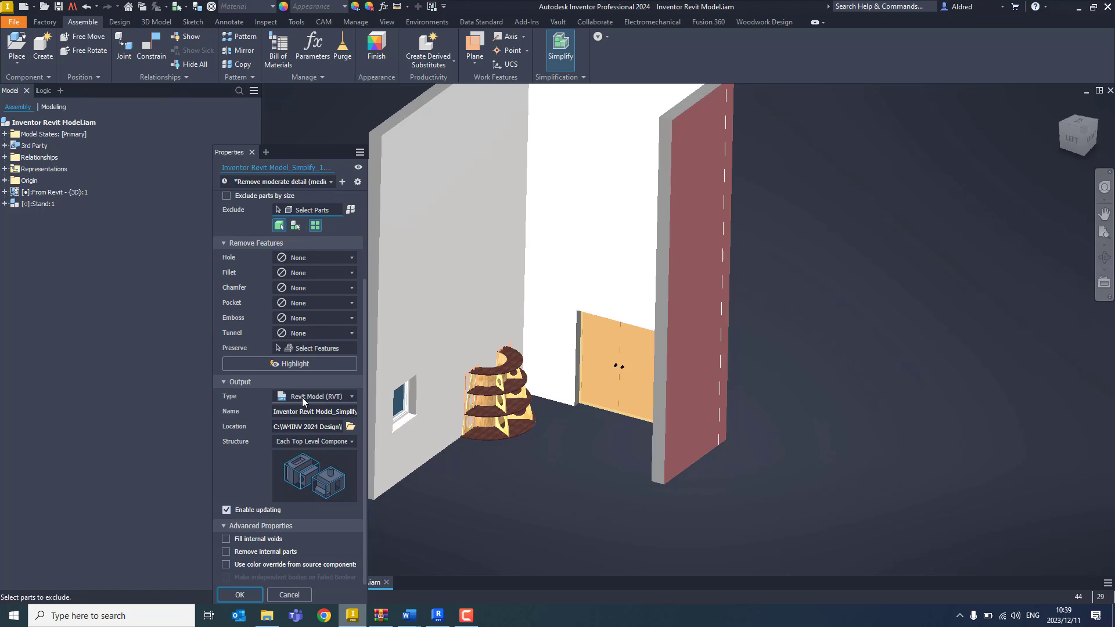
Set the export target to Inventor Revit Model_Simplify_1.rvt in Samples > Stand and start the export
left_click(349, 427)
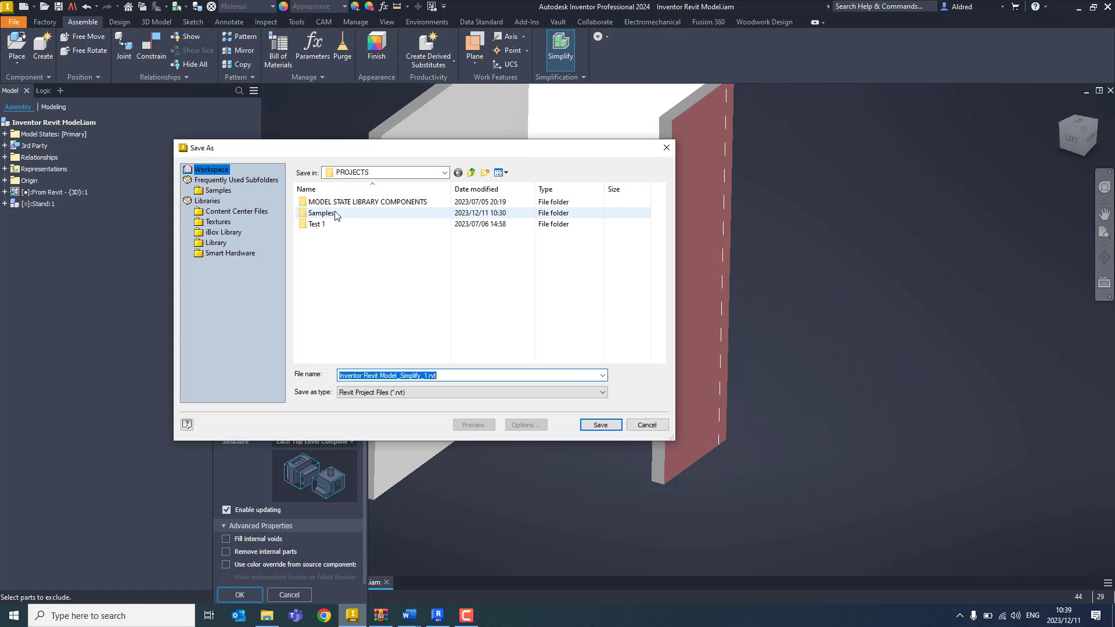
scroll(337, 302, "down", 2)
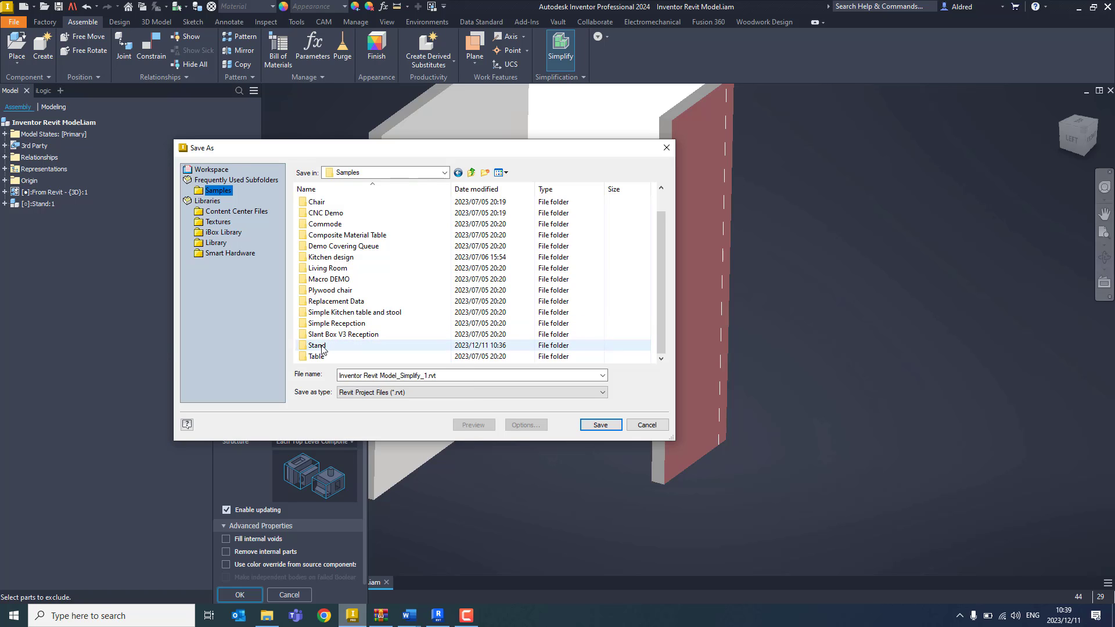
double_click(323, 347)
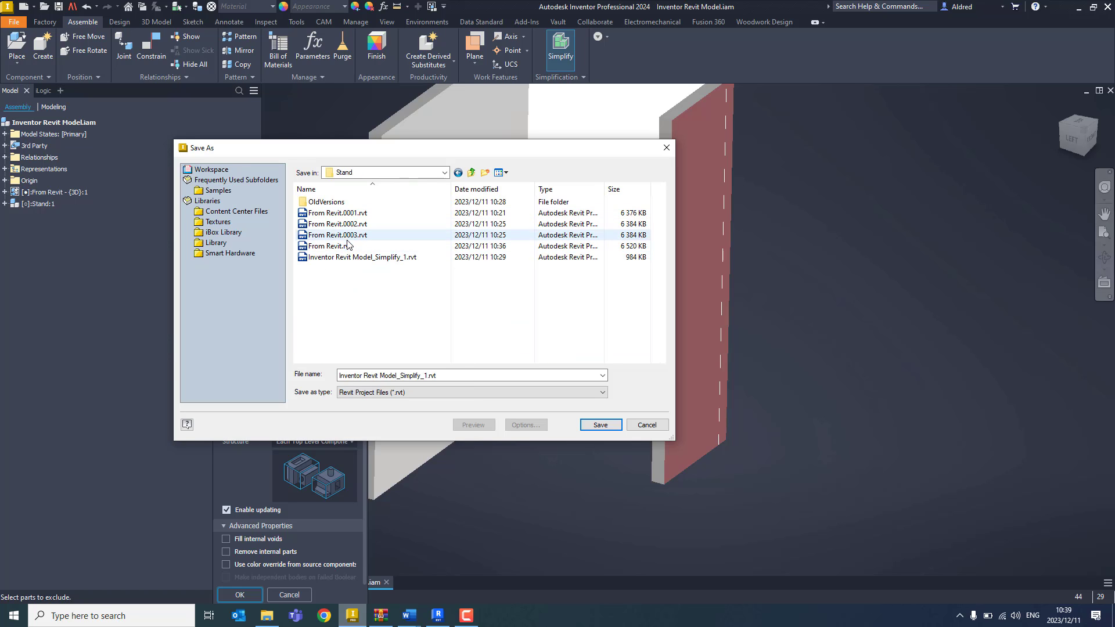
left_click(403, 258)
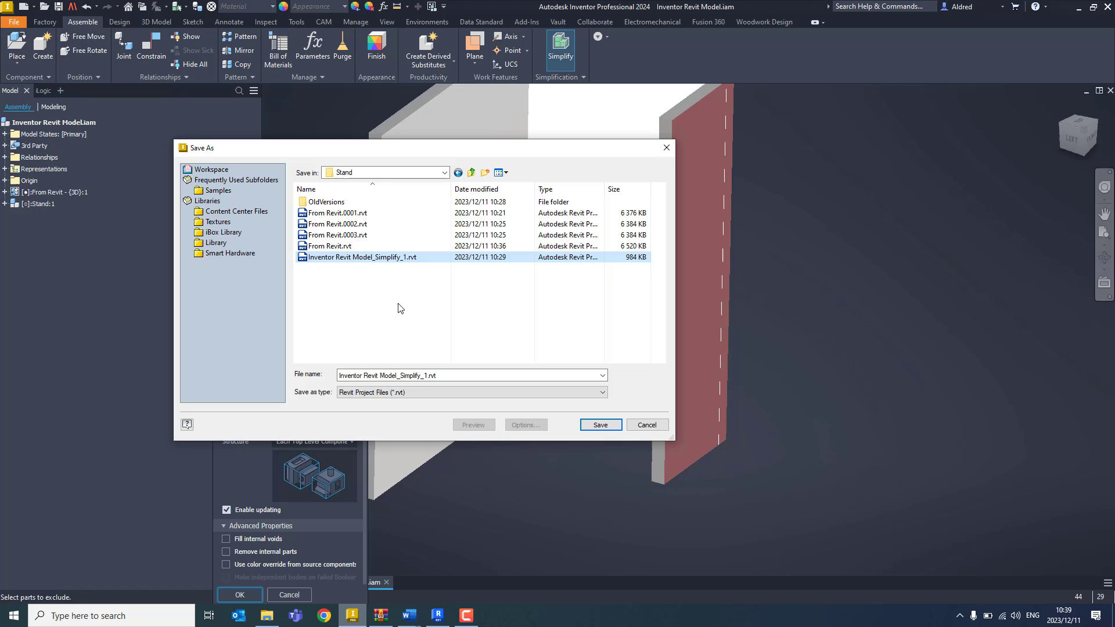
left_click(611, 428)
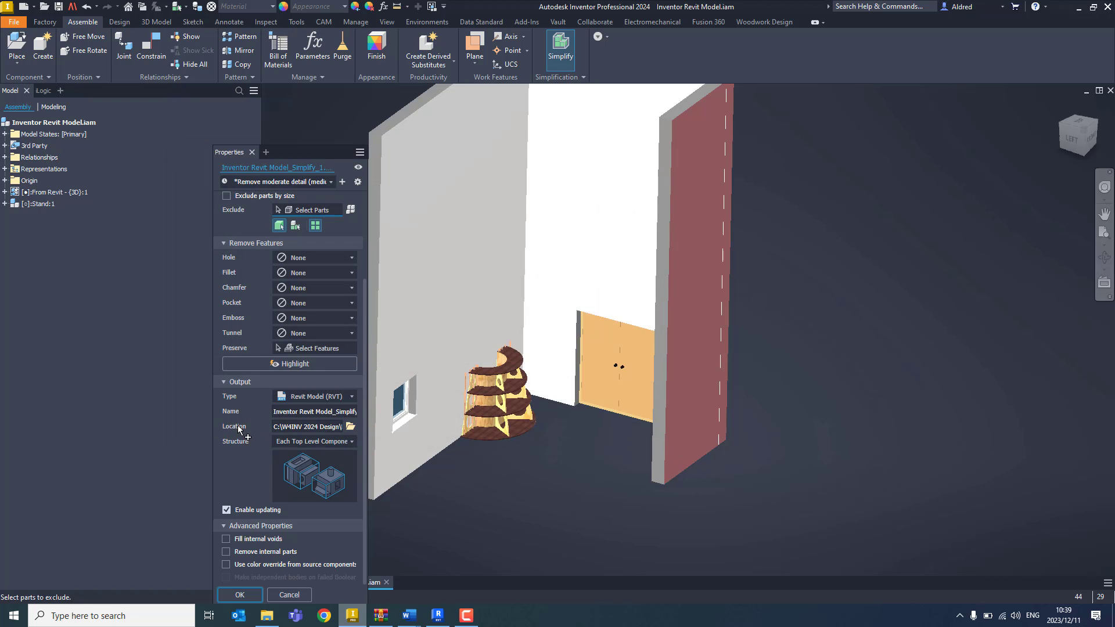
left_click(239, 595)
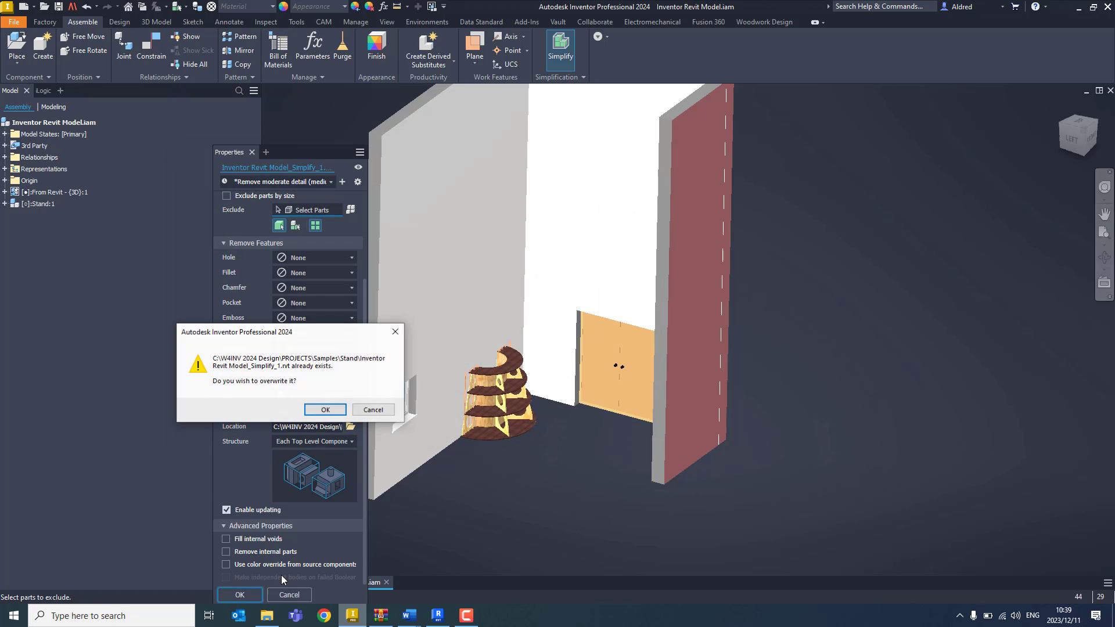
Overwrite the existing Inventor Revit Model_Simplify_1.rvt and acknowledge the 'Revit Model (RVT) created' message
left_click(324, 410)
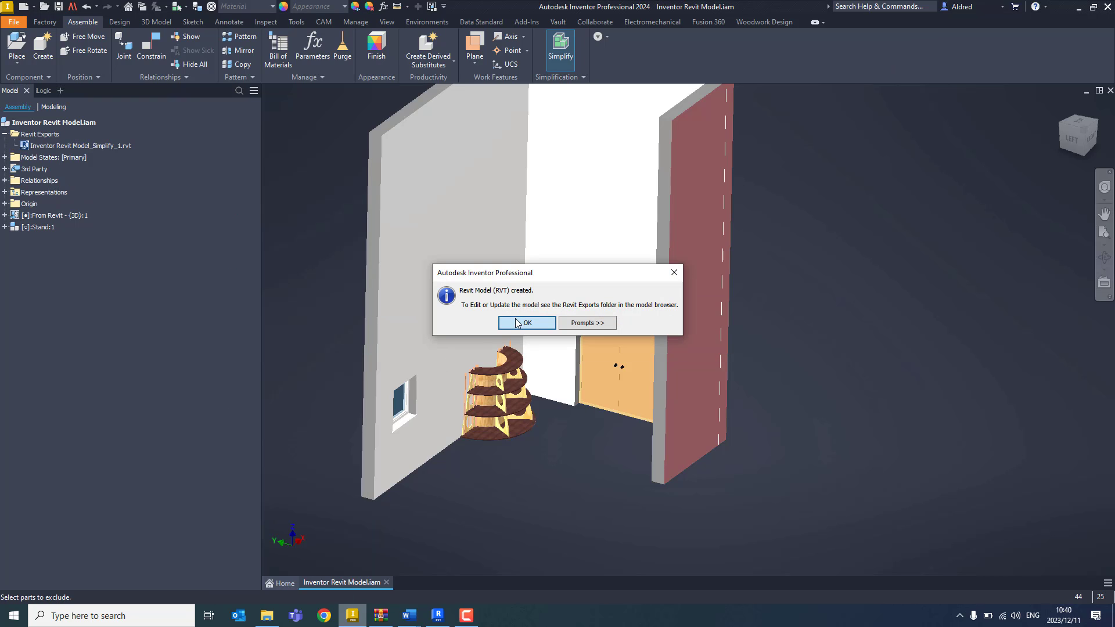
left_click(518, 323)
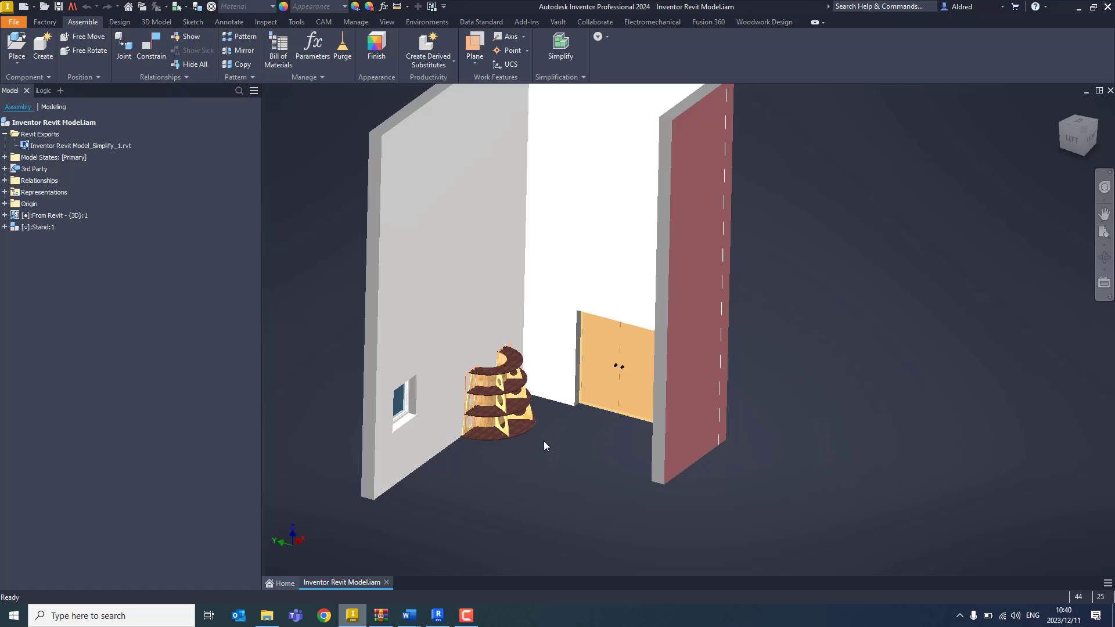
middle_click_drag(545, 446, 561, 449)
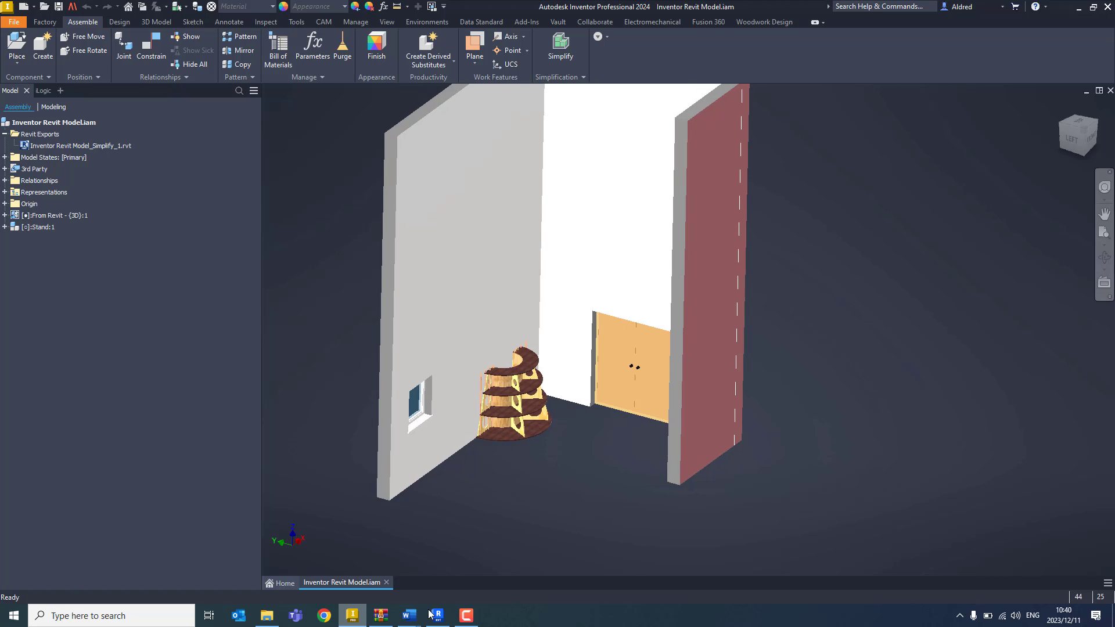
In Revit, link Inventor Revit Model_Simplify_1.rvt into the Level 0 plan using Link Revit (RV)
mouse_move(438, 615)
left_click(430, 566)
middle_click_drag(568, 369, 596, 385)
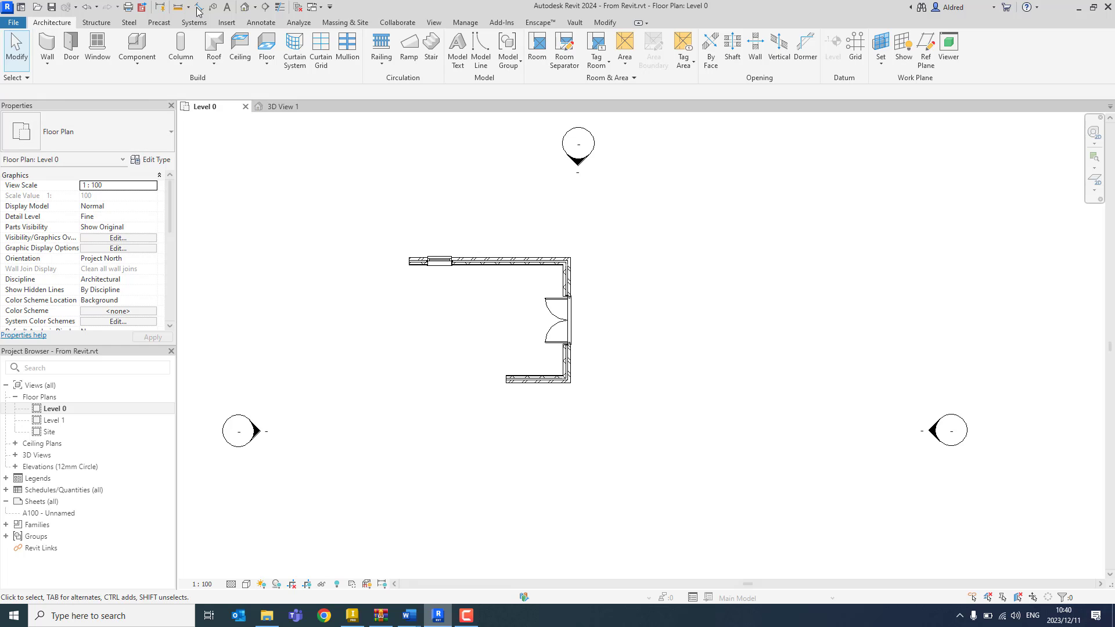
left_click(226, 23)
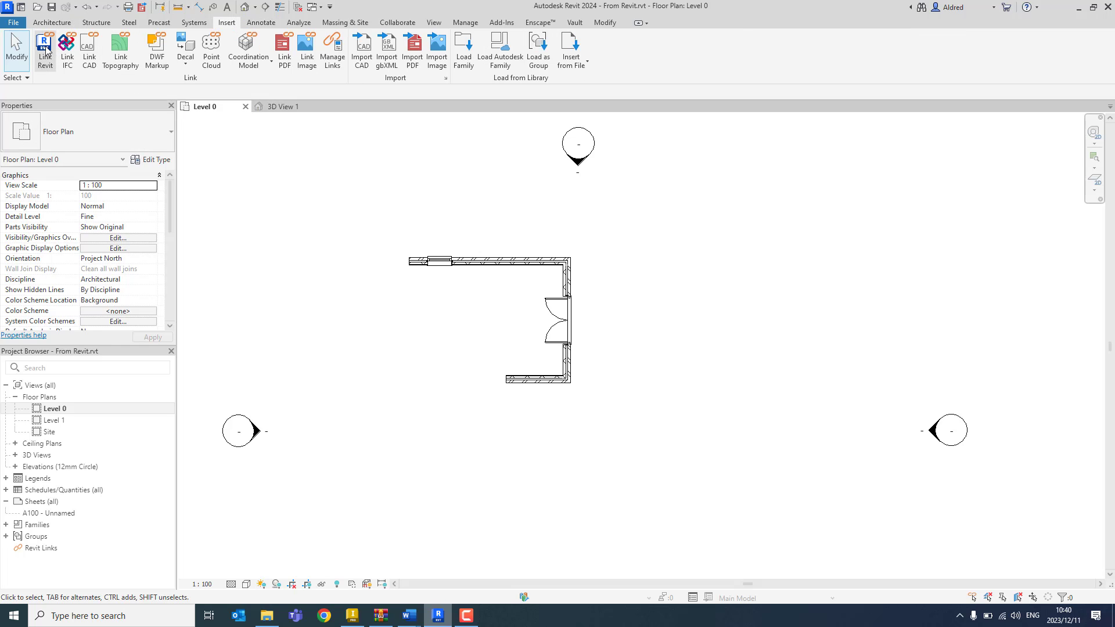
key("r")
key("v")
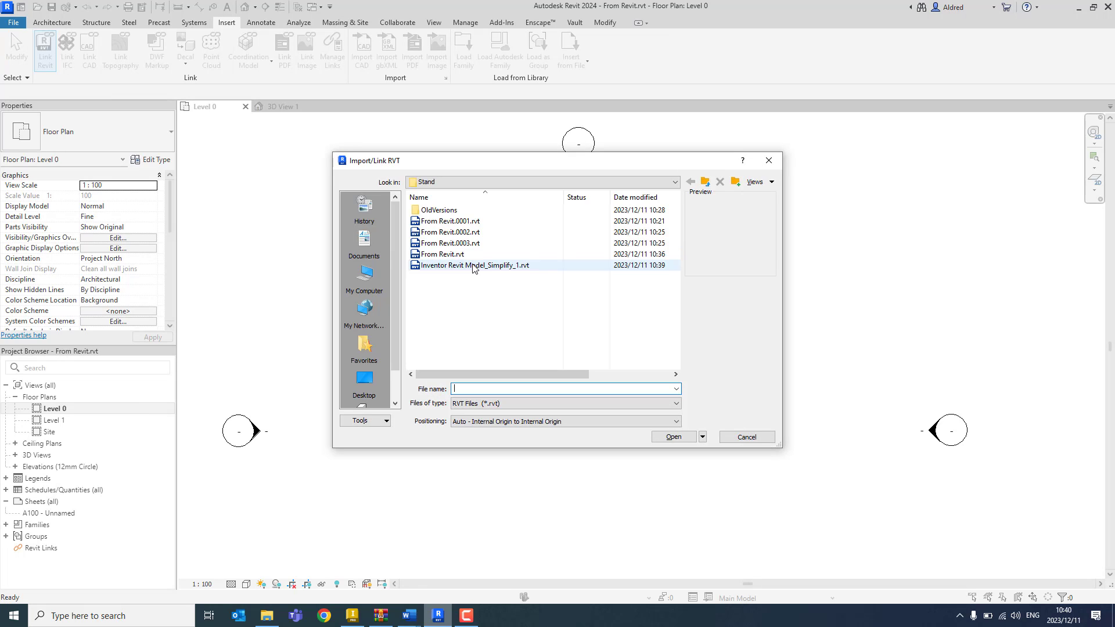
left_click(472, 265)
left_click(681, 437)
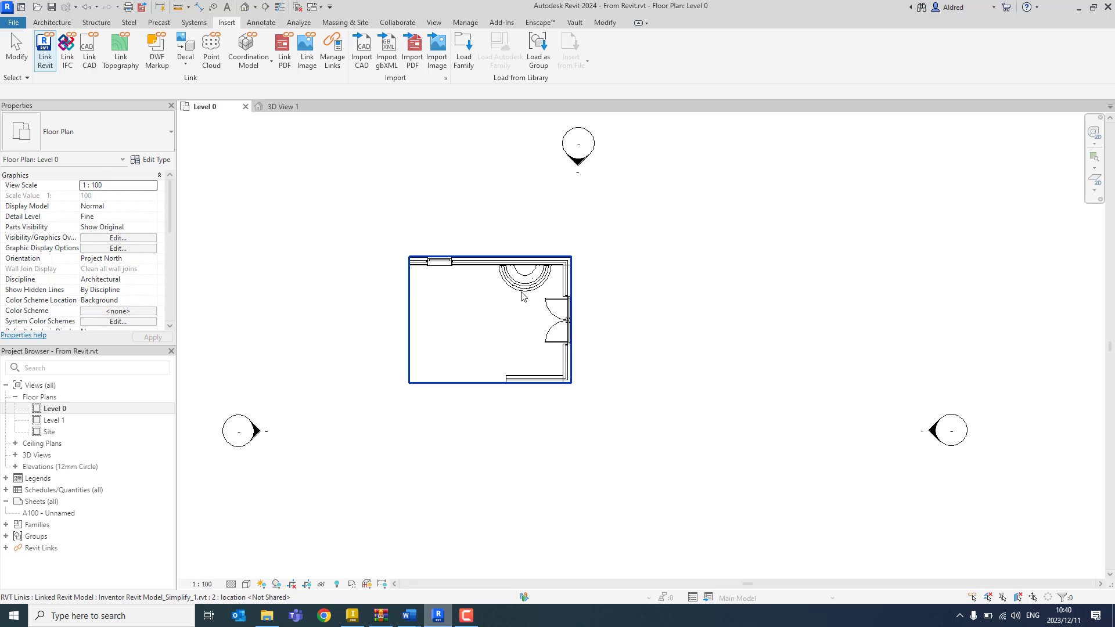
Orbit and zoom the 3D view onto the linked shelf stand beside the double door
middle_click_drag(482, 324, 464, 353)
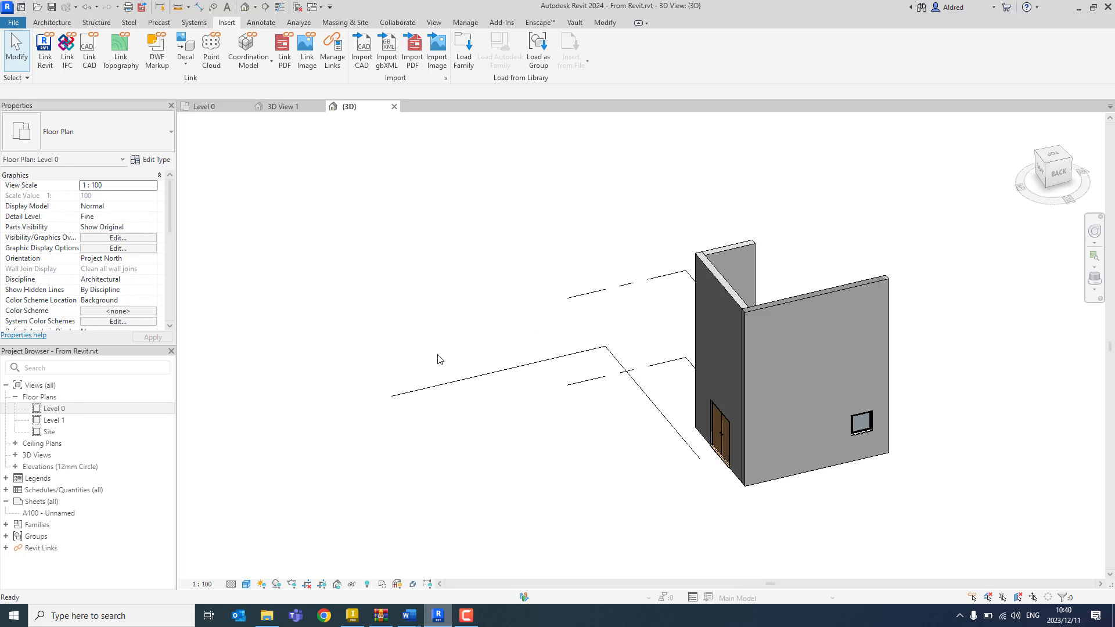
middle_click_drag(672, 457, 353, 429, "shift")
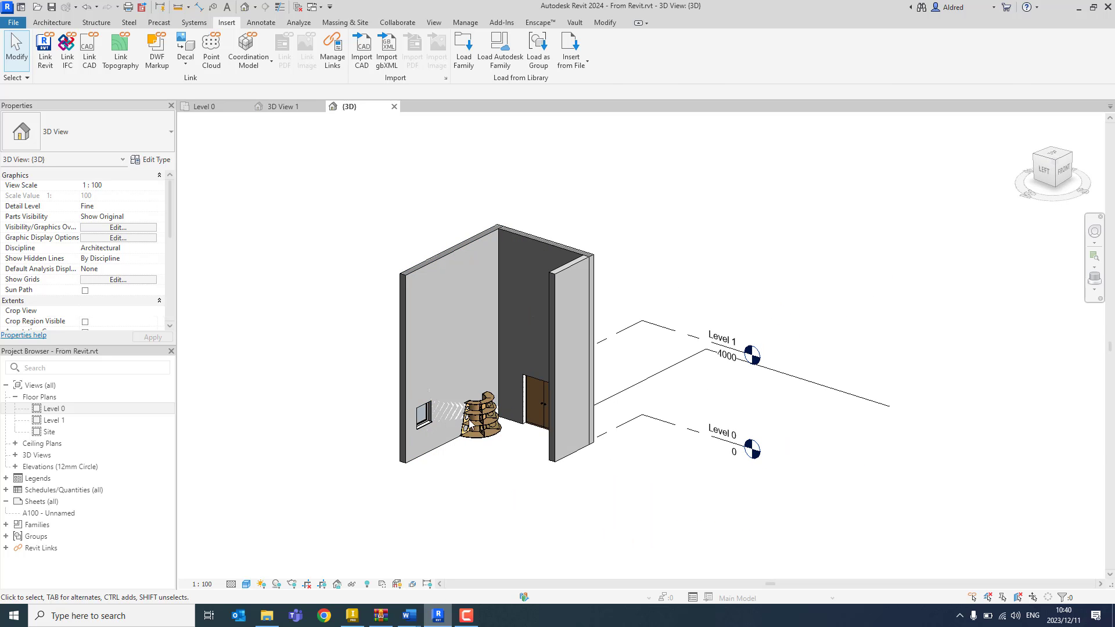
scroll(481, 429, "up", 3)
scroll(481, 430, "up", 10)
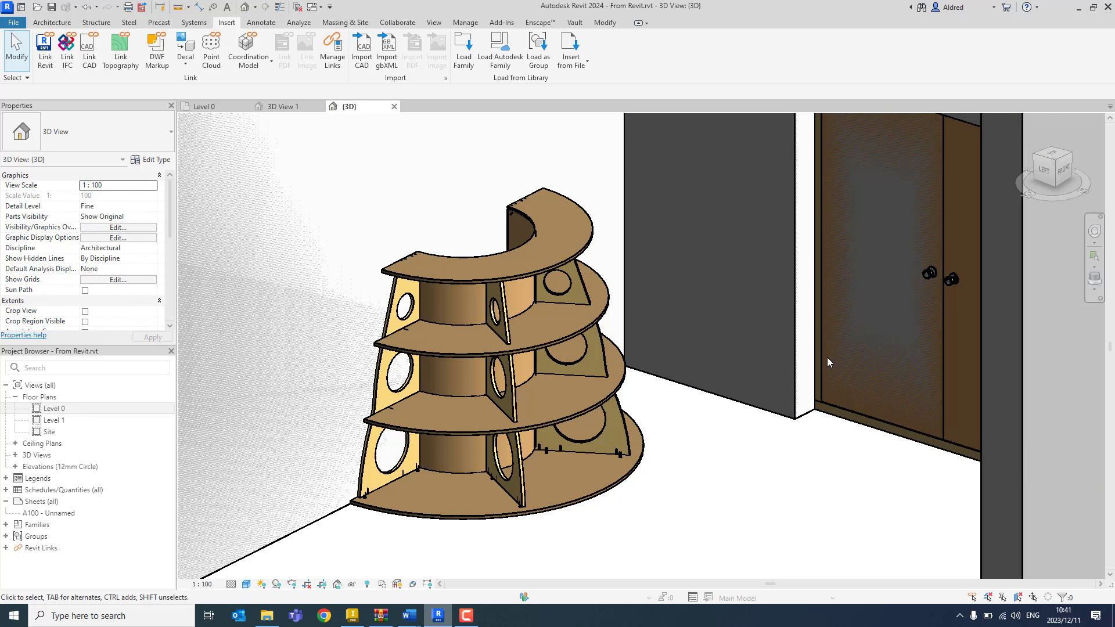
middle_click_drag(689, 510, 687, 505, "shift")
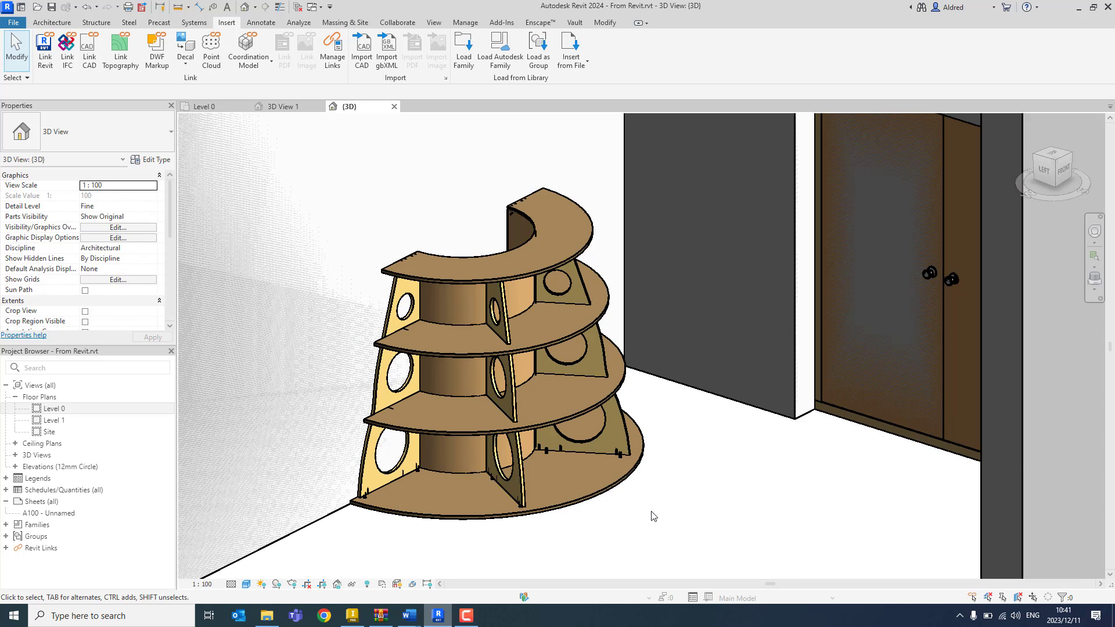